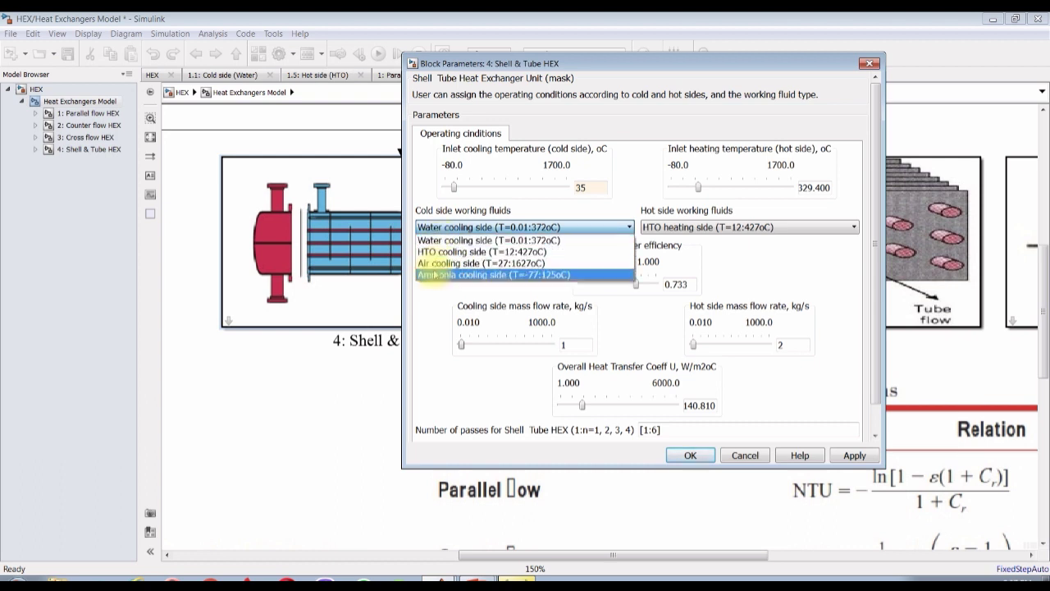
Select Water cooling side (T=0.01:372oC) as the cold side working fluid and HTO heating side (T=12:427oC) as the hot side fluid.
{"action": "left_click", "coordinate": [440, 242]}
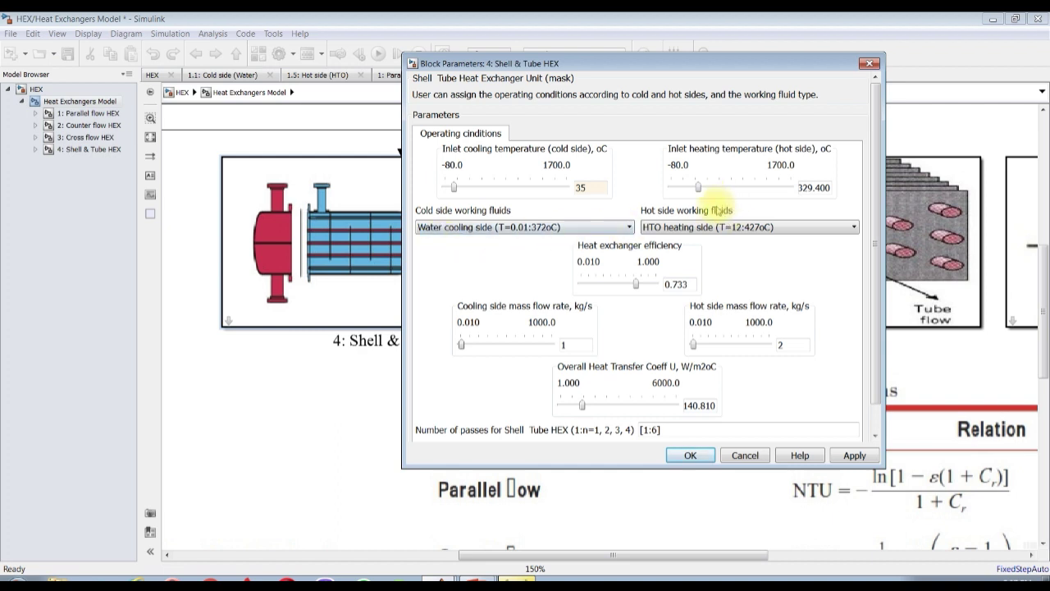
{"action": "left_click", "coordinate": [676, 230]}
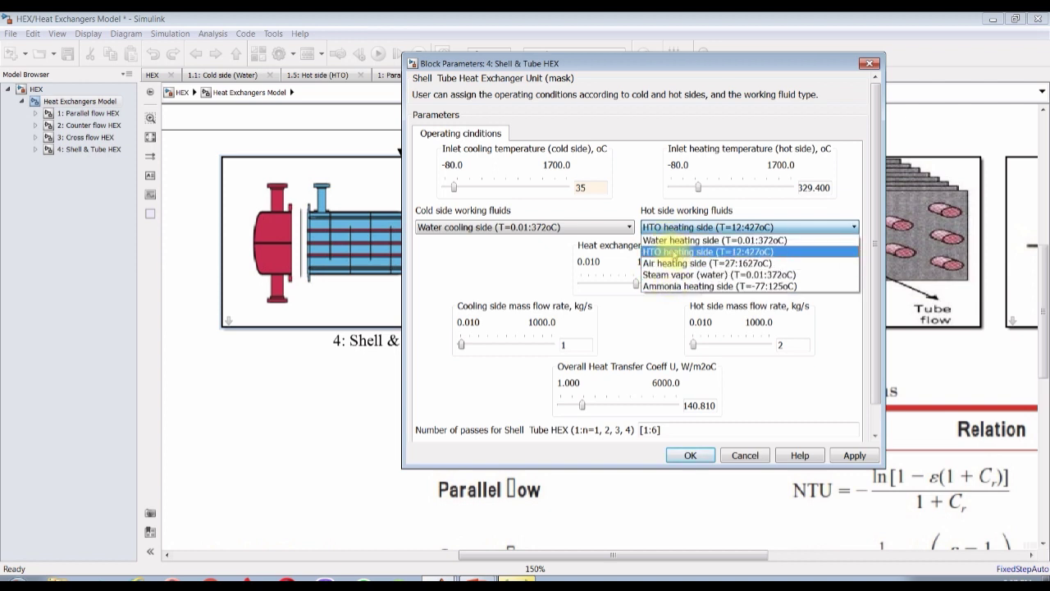
{"action": "left_click", "coordinate": [686, 252]}
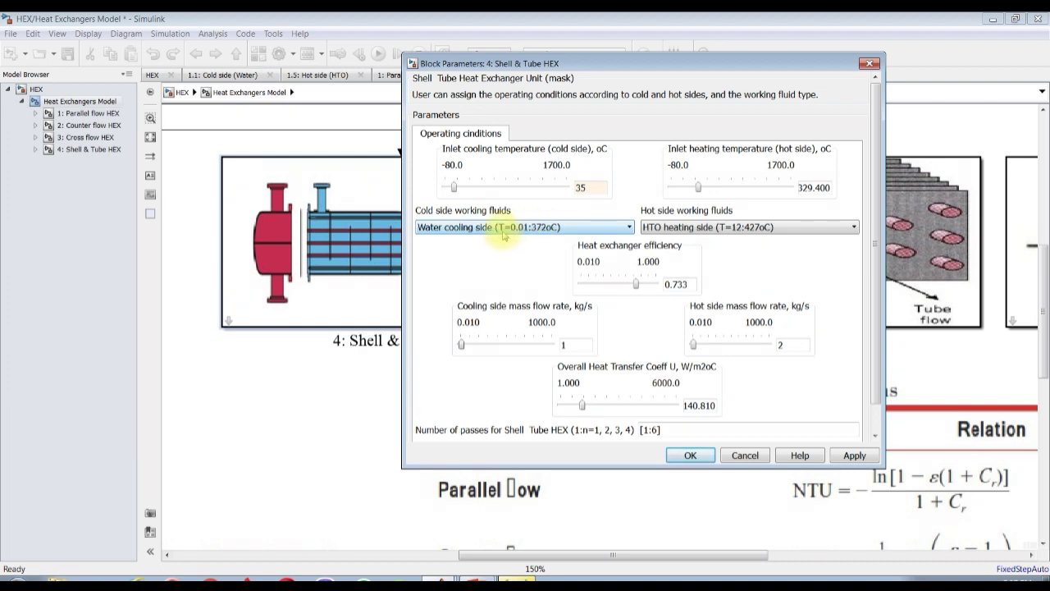
Keep the inlet cooling temperature at 35 °C, with an inlet heating temperature of 200 °C and a heat exchanger efficiency of 0.8.
{"action": "double_click", "coordinate": [593, 187]}
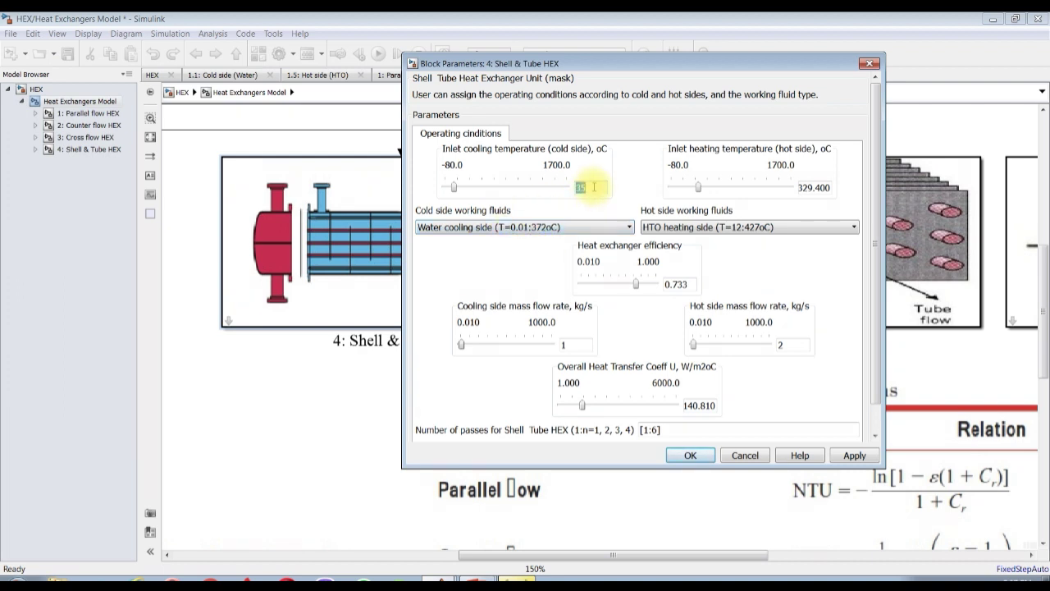
{"action": "double_click", "coordinate": [819, 187]}
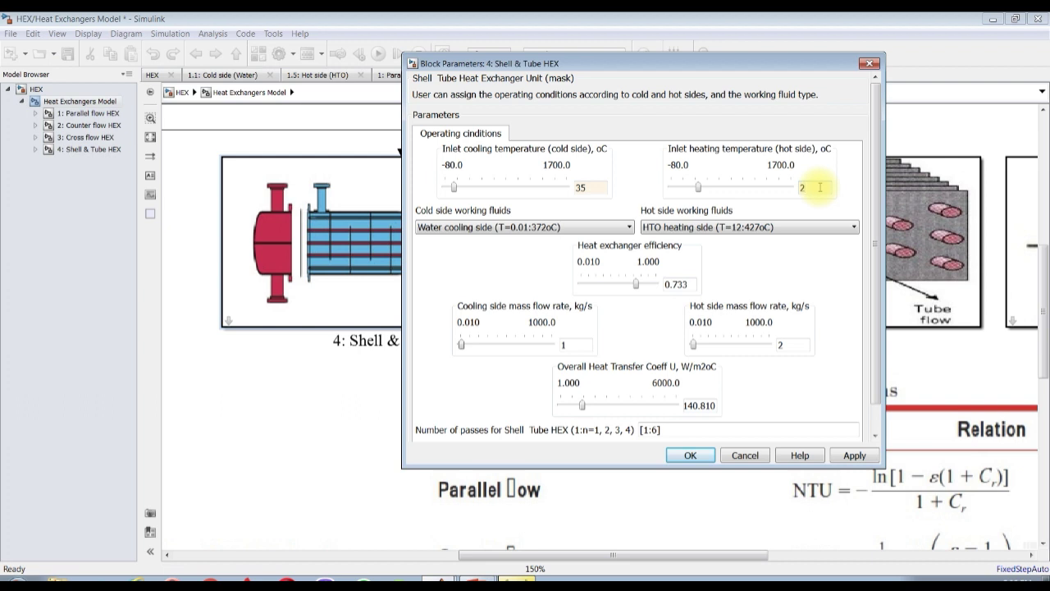
{"action": "left_click", "coordinate": [851, 287]}
{"action": "double_click", "coordinate": [677, 284]}
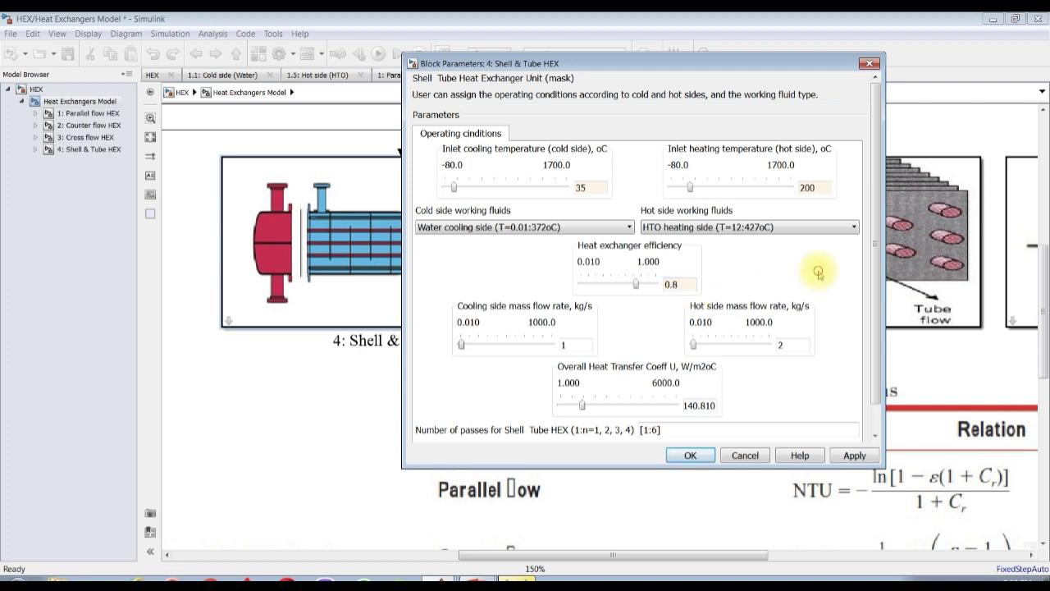
Keep the cooling and hot side mass flow rates at 1 and 2 kg/s and apply an overall heat transfer coefficient of 110 W/m2oC.
{"action": "double_click", "coordinate": [566, 345]}
{"action": "double_click", "coordinate": [792, 344]}
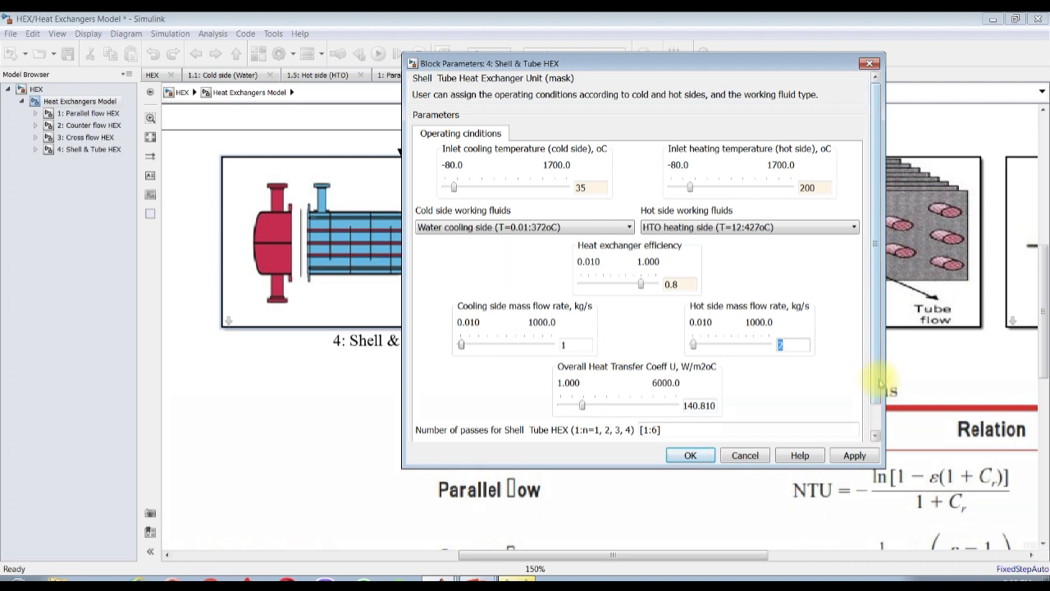
{"action": "scroll", "coordinate": [875, 378], "scroll_direction": "down", "scroll_amount": 1}
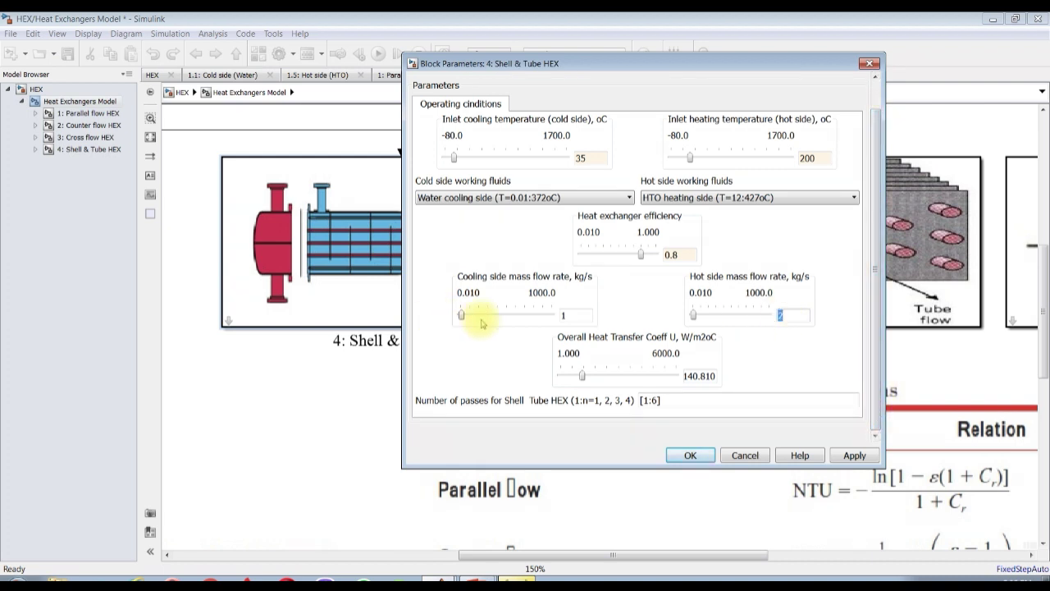
{"action": "double_click", "coordinate": [564, 316]}
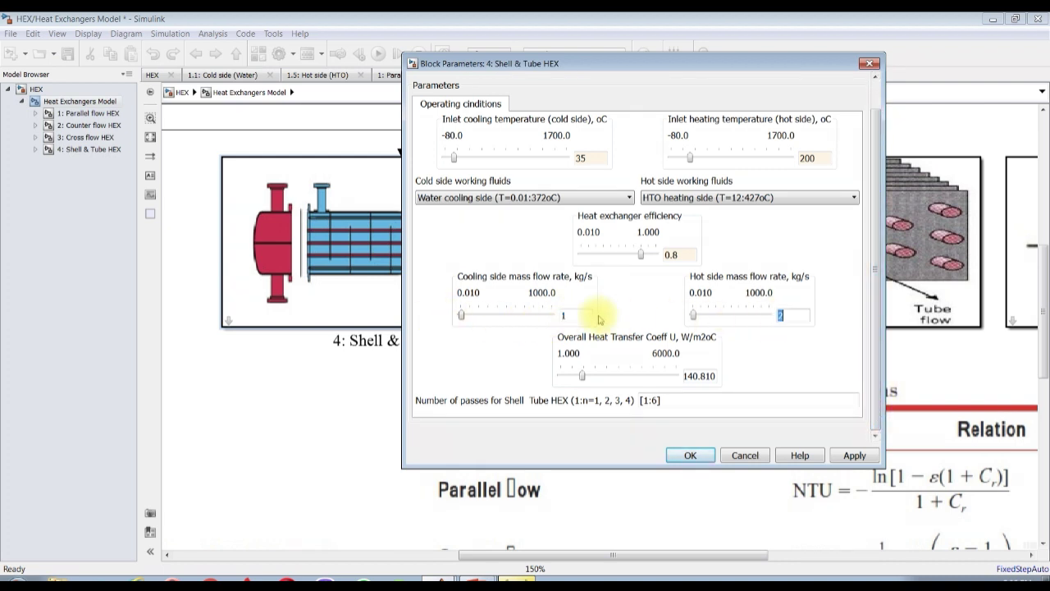
{"action": "double_click", "coordinate": [781, 315]}
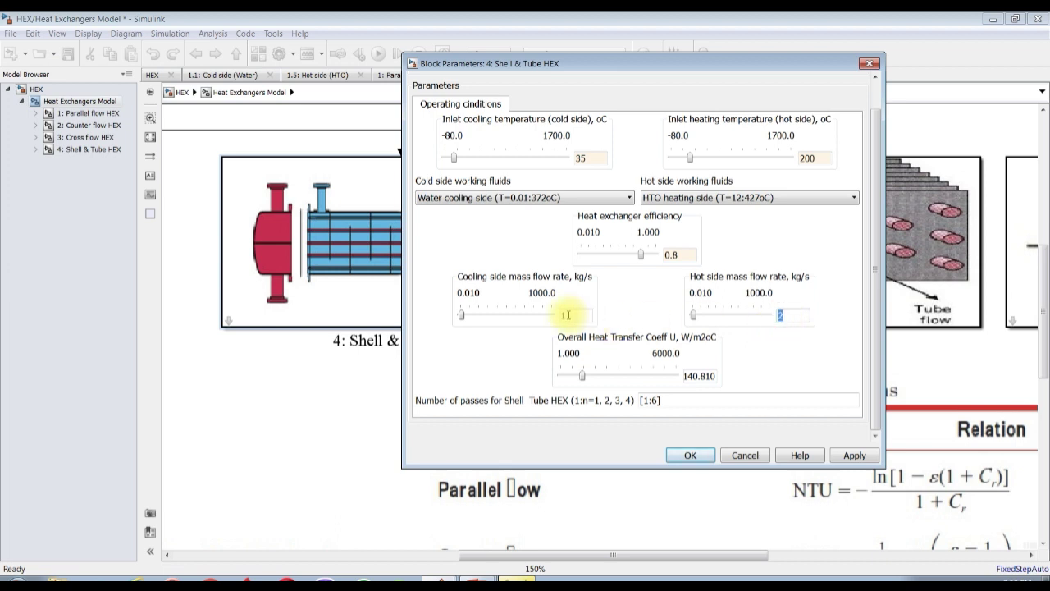
{"action": "double_click", "coordinate": [699, 375]}
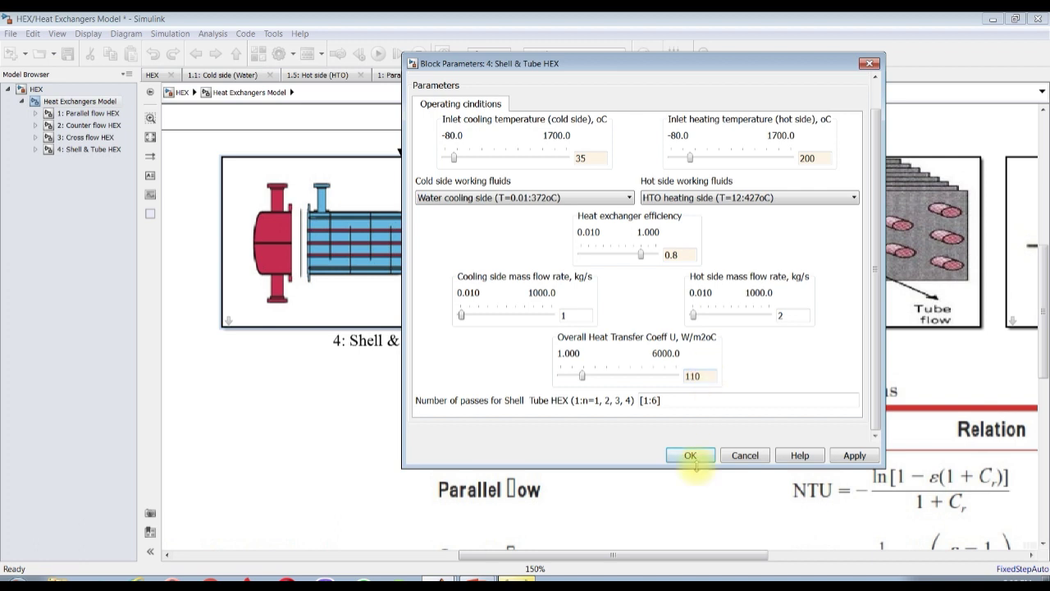
{"action": "left_click", "coordinate": [854, 455]}
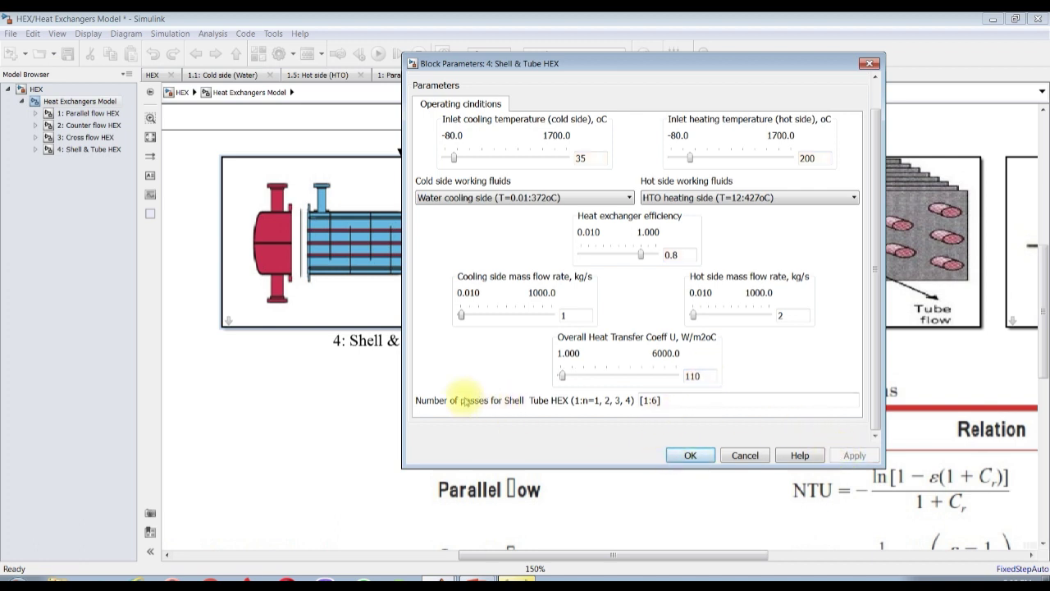
Enter [1:6] as the number of passes, accept the block parameters and save the model.
{"action": "double_click", "coordinate": [673, 399]}
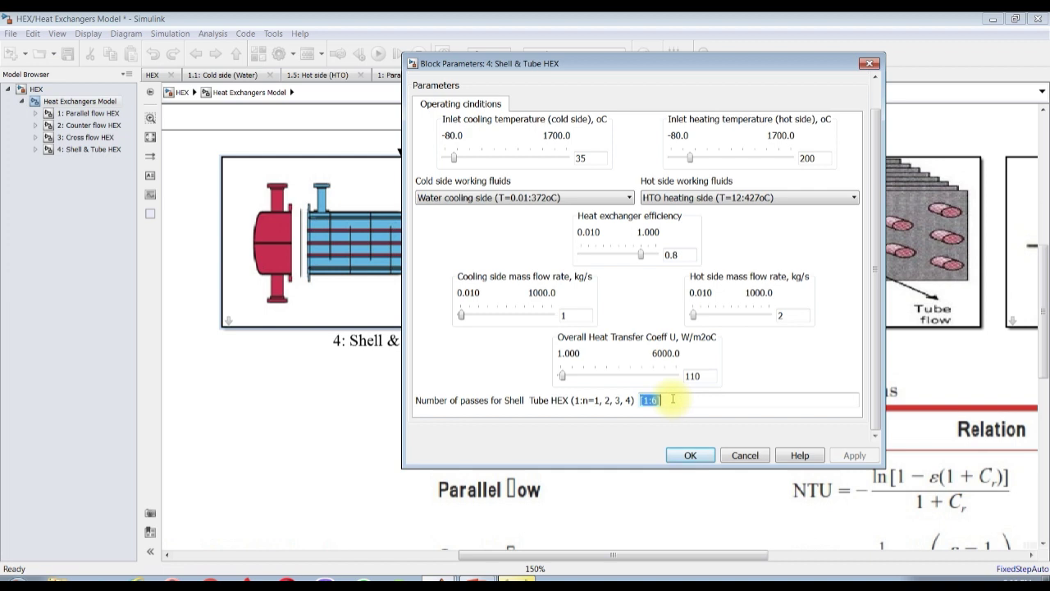
{"action": "type", "text": "2"}
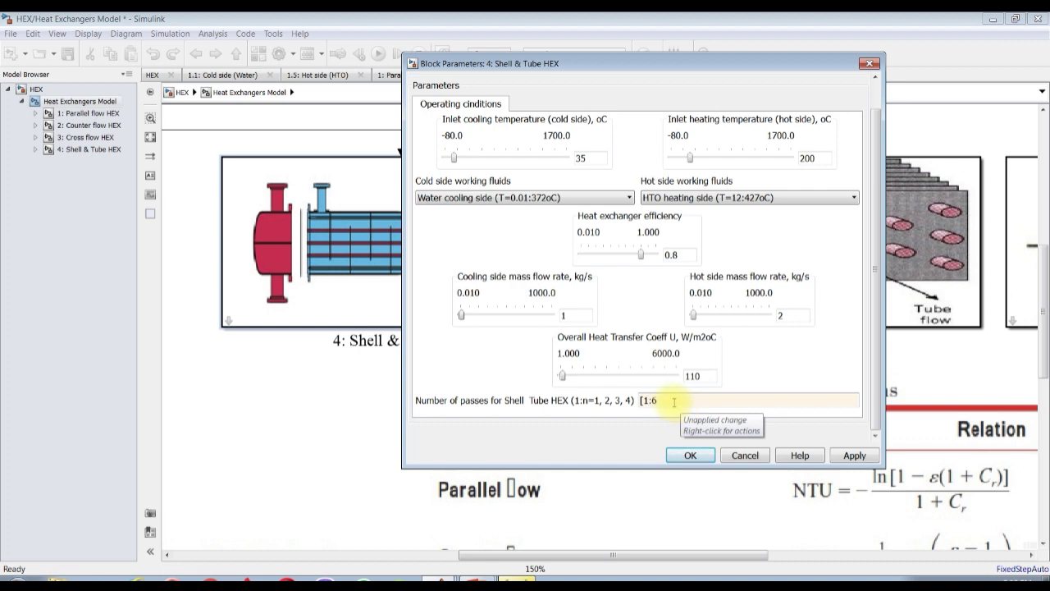
{"action": "type", "text": "]"}
{"action": "left_click", "coordinate": [843, 457]}
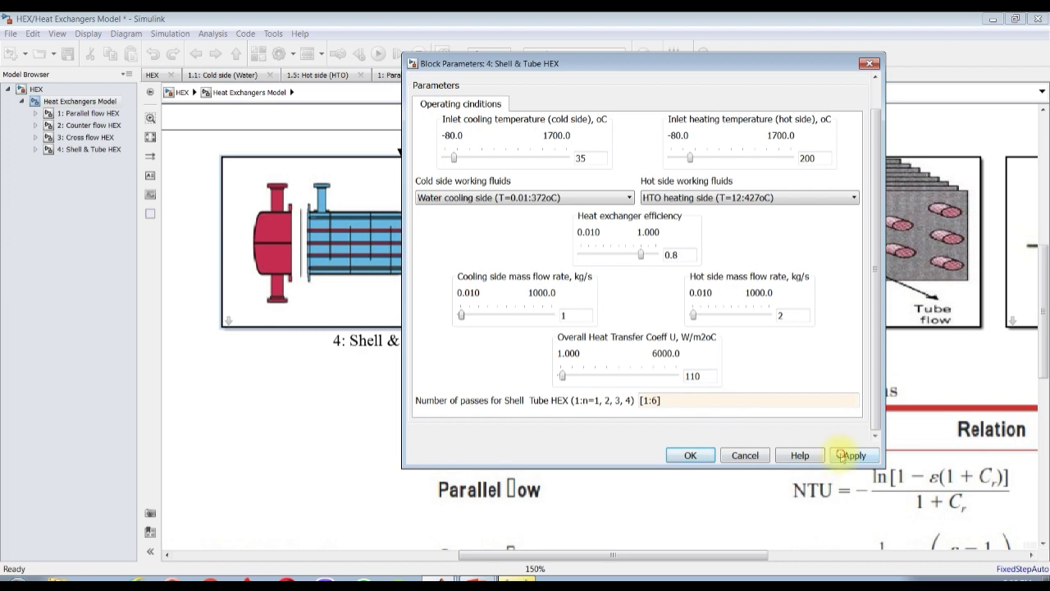
{"action": "left_click", "coordinate": [690, 456]}
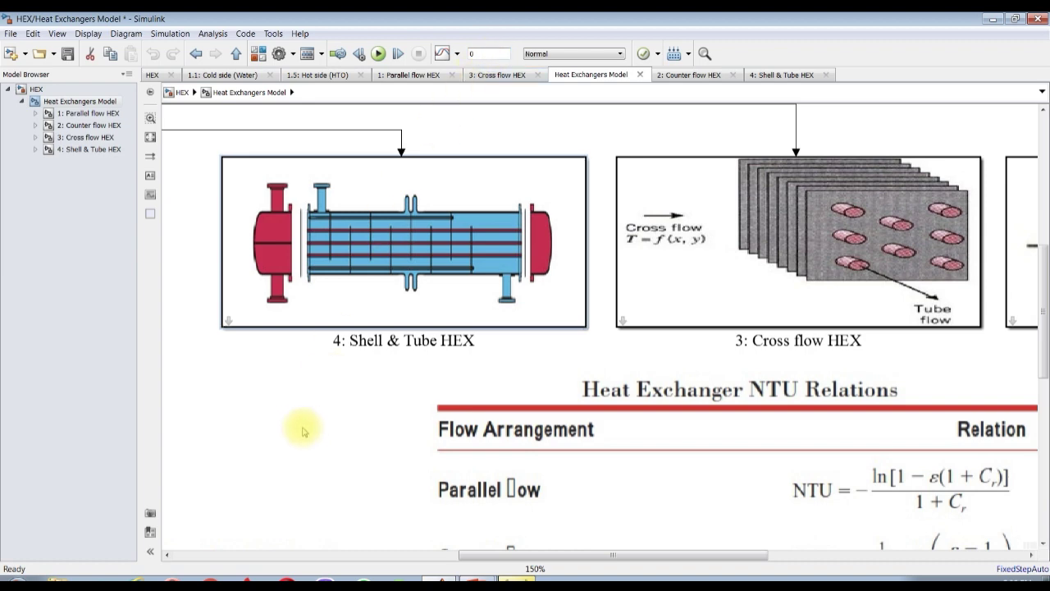
{"action": "left_click", "coordinate": [68, 57]}
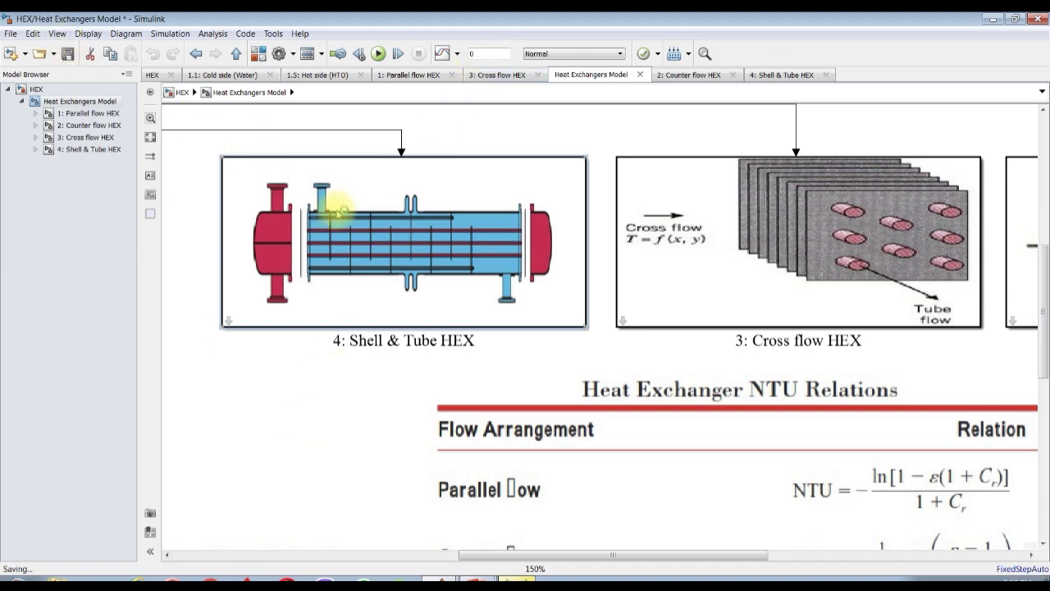
Open the 4: Shell & Tube HEX subsystem and examine its outlet temperature, thermal power, HEX area and NTU output blocks.
{"action": "left_click", "coordinate": [78, 150]}
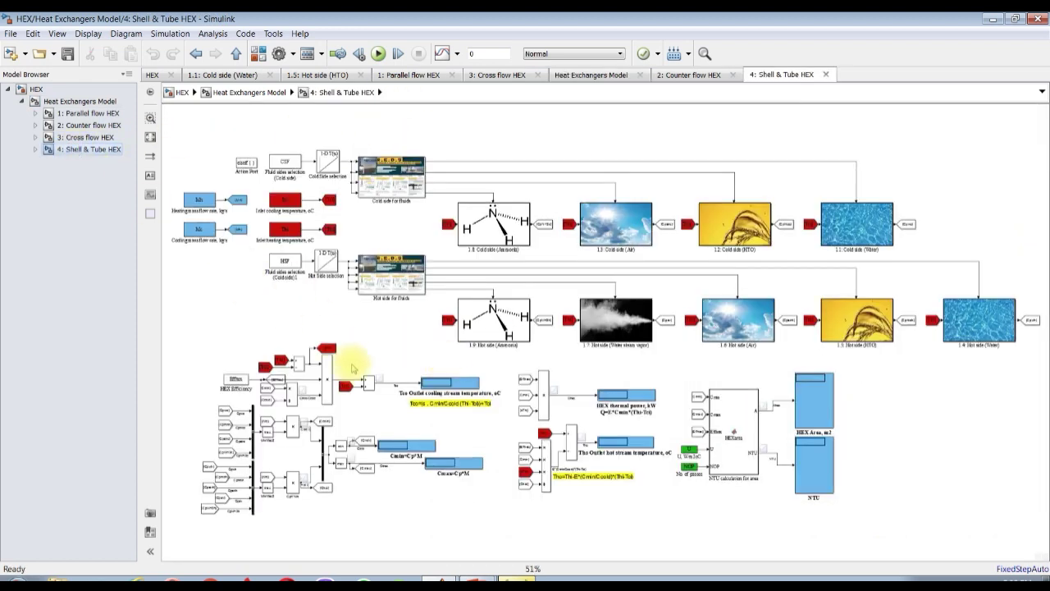
{"action": "scroll", "coordinate": [379, 539], "scroll_direction": "up", "scroll_amount": 1}
{"action": "scroll", "coordinate": [410, 462], "scroll_direction": "up", "scroll_amount": 3}
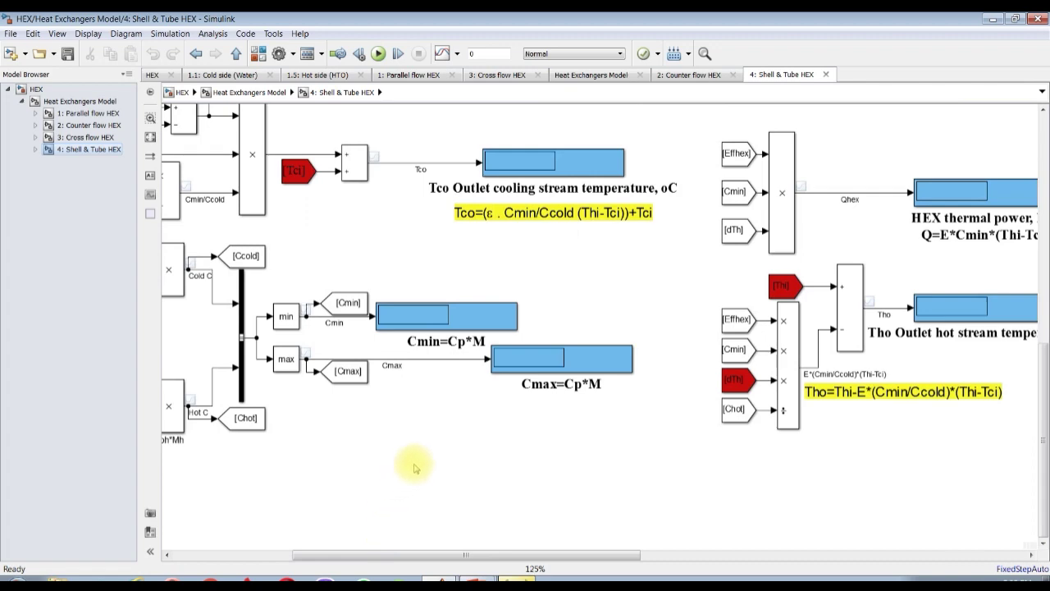
{"action": "scroll", "coordinate": [415, 468], "scroll_direction": "up", "scroll_amount": 1}
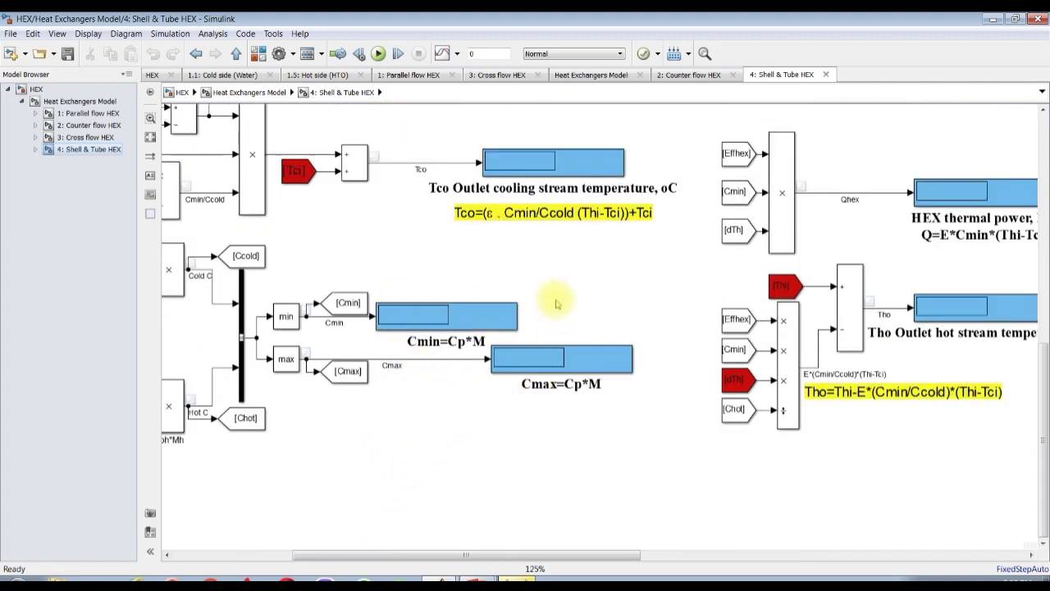
{"action": "left_click_drag", "start_coordinate": [1044, 406], "coordinate": [1043, 365]}
{"action": "scroll", "coordinate": [557, 389], "scroll_direction": "up", "scroll_amount": 2}
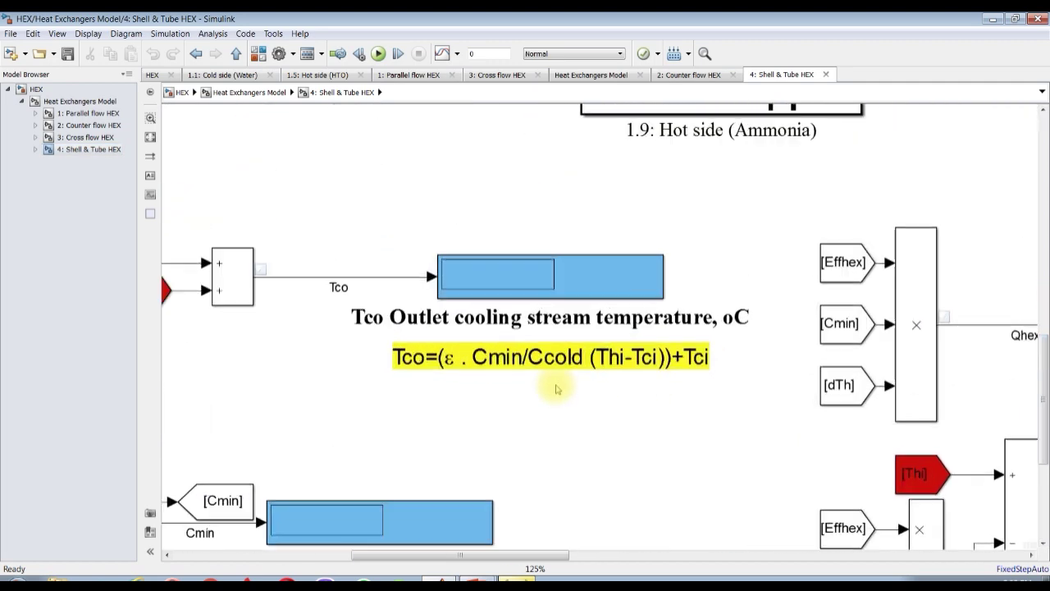
{"action": "scroll", "coordinate": [517, 321], "scroll_direction": "down", "scroll_amount": 1}
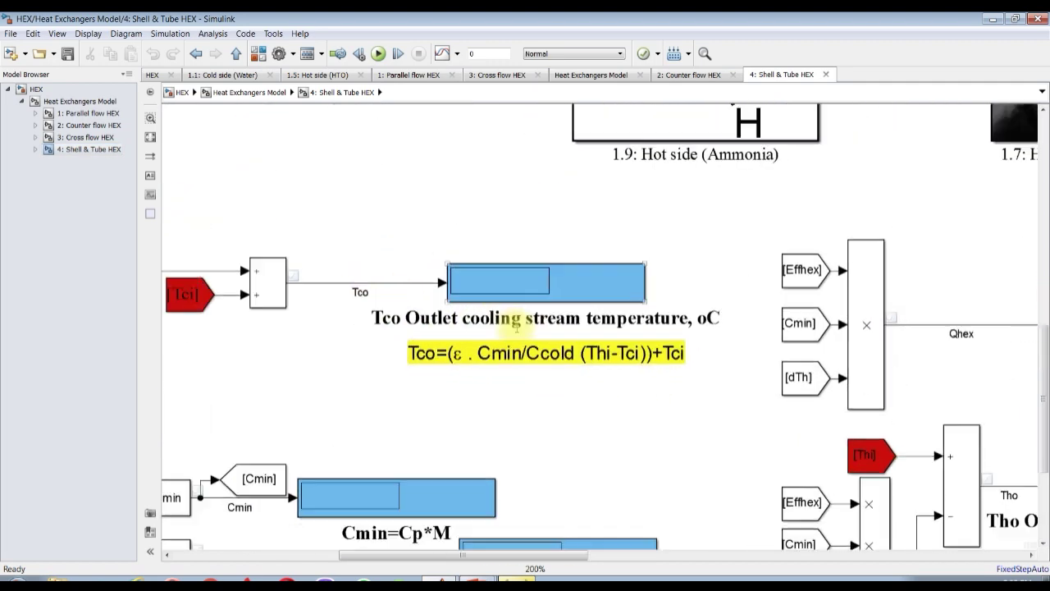
{"action": "scroll", "coordinate": [517, 321], "scroll_direction": "down", "scroll_amount": 2}
{"action": "left_click_drag", "start_coordinate": [663, 558], "coordinate": [788, 563]}
{"action": "scroll", "coordinate": [716, 287], "scroll_direction": "up", "scroll_amount": 3}
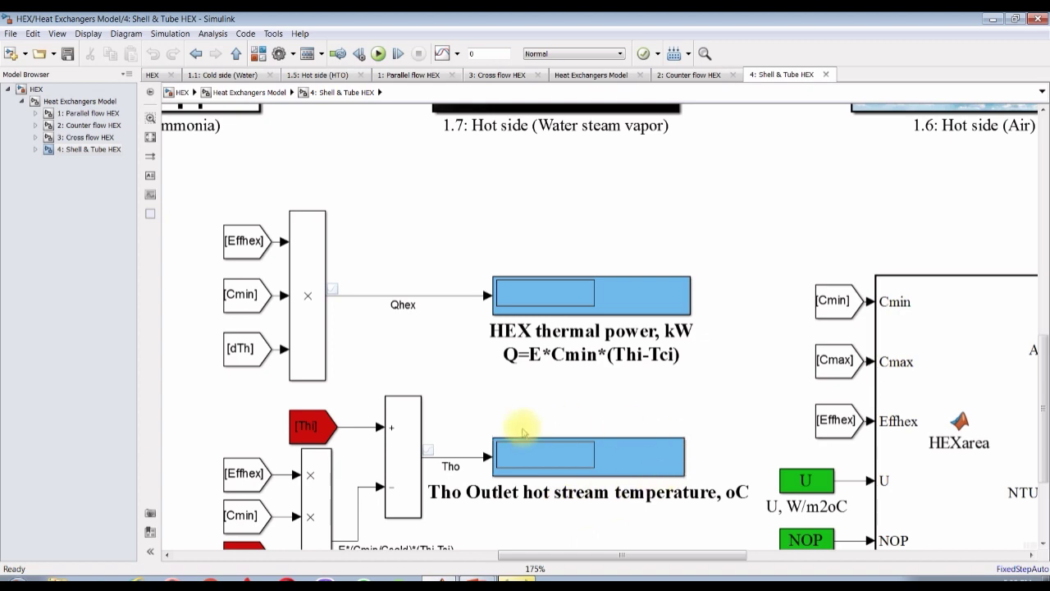
{"action": "scroll", "coordinate": [680, 535], "scroll_direction": "down", "scroll_amount": 4}
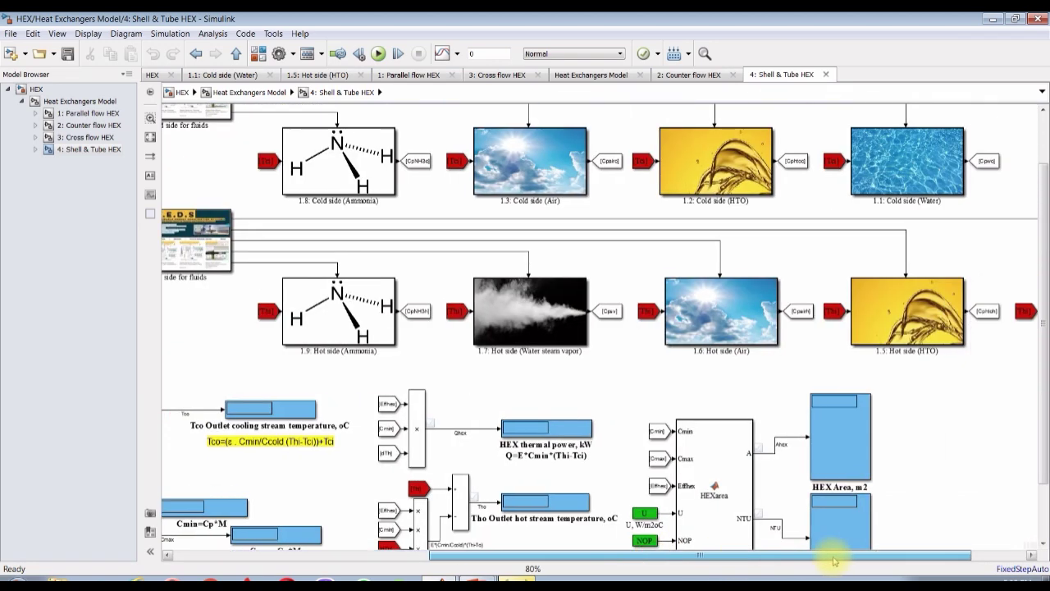
{"action": "left_click_drag", "start_coordinate": [833, 562], "coordinate": [882, 561]}
{"action": "scroll", "coordinate": [780, 421], "scroll_direction": "up", "scroll_amount": 4}
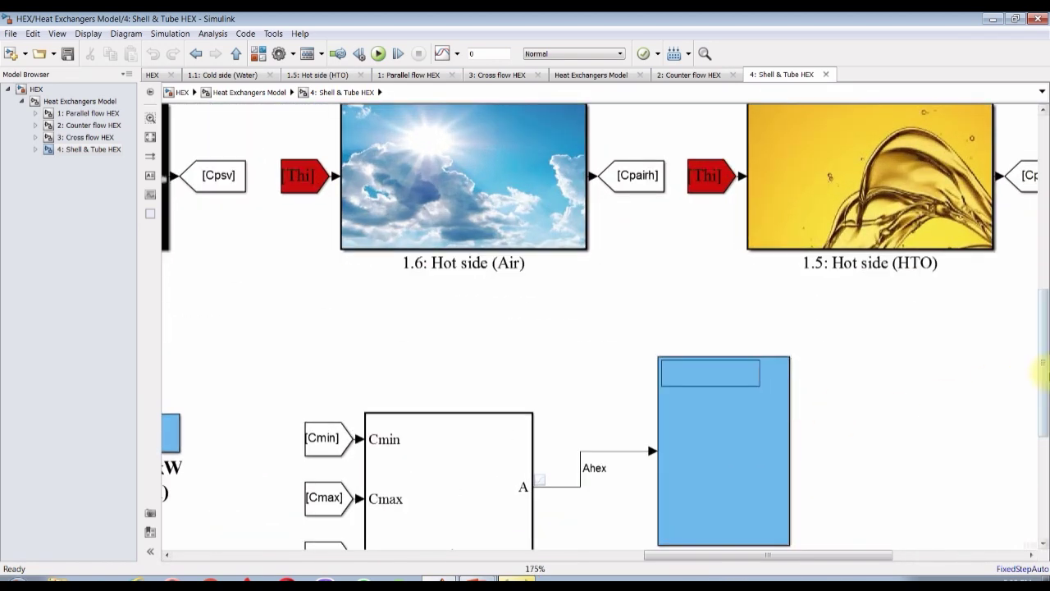
{"action": "left_click_drag", "start_coordinate": [1044, 377], "coordinate": [1044, 466]}
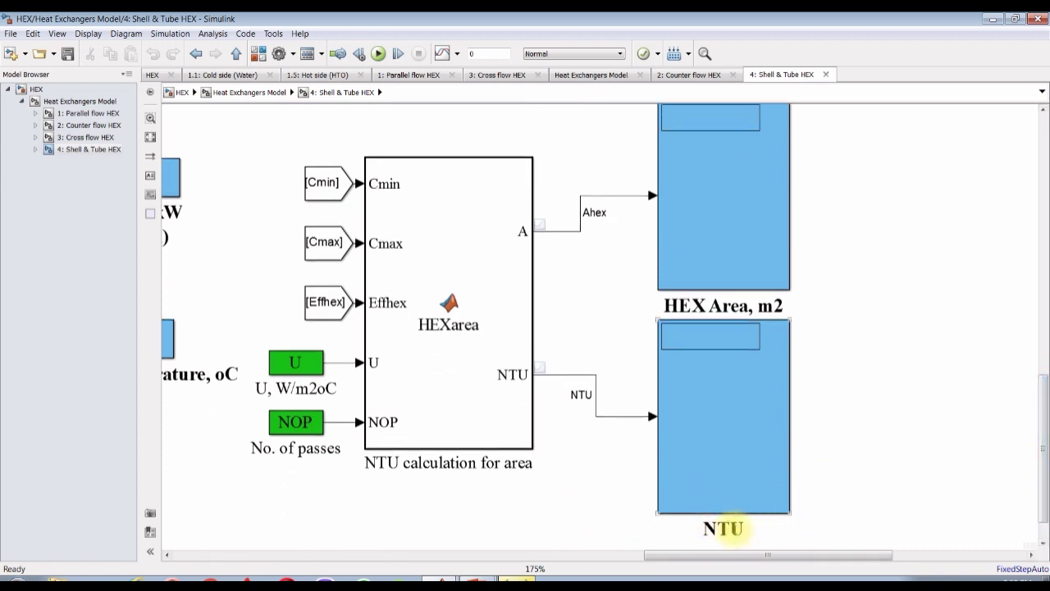
Run the simulation and inspect the HEX Area and NTU displays for each number of passes.
{"action": "left_click", "coordinate": [379, 54]}
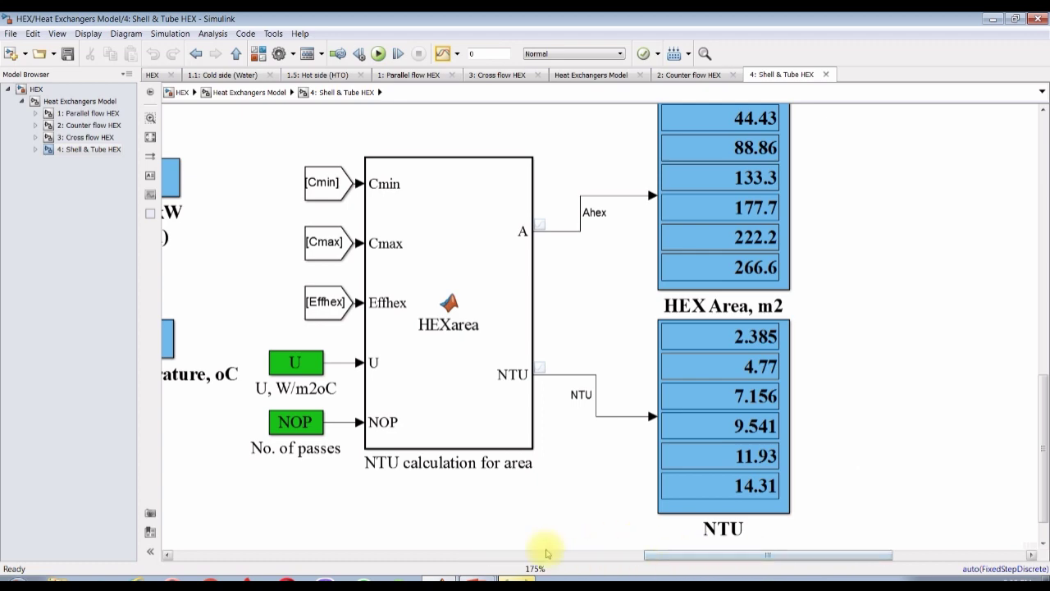
{"action": "left_click", "coordinate": [608, 558]}
{"action": "left_click_drag", "start_coordinate": [447, 555], "coordinate": [879, 556]}
{"action": "left_click_drag", "start_coordinate": [1044, 442], "coordinate": [1044, 411]}
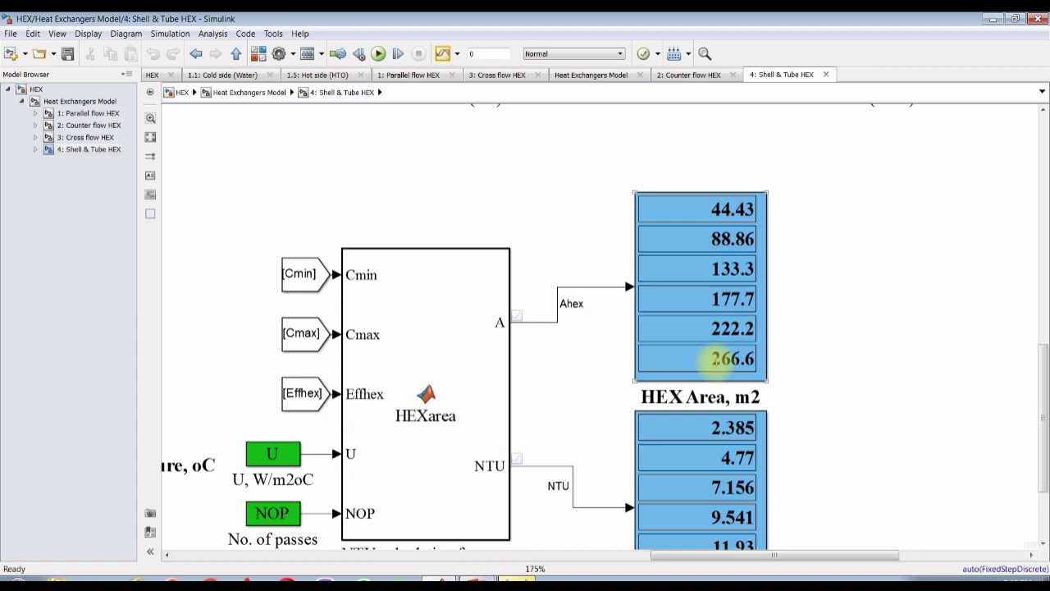
{"action": "left_click", "coordinate": [727, 189]}
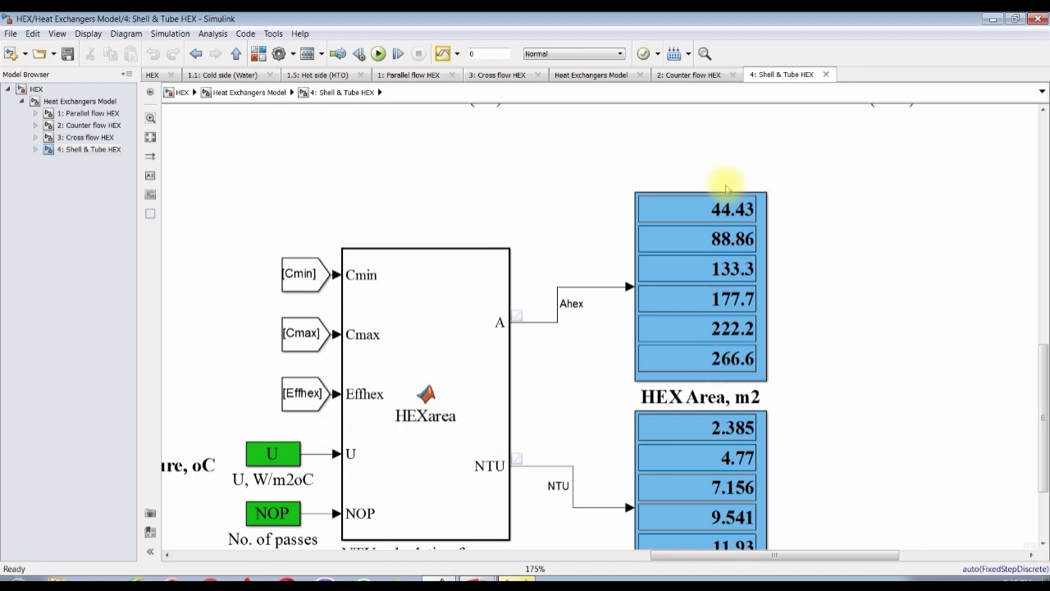
{"action": "left_click", "coordinate": [708, 298]}
{"action": "scroll", "coordinate": [1039, 355], "scroll_direction": "down", "scroll_amount": 3}
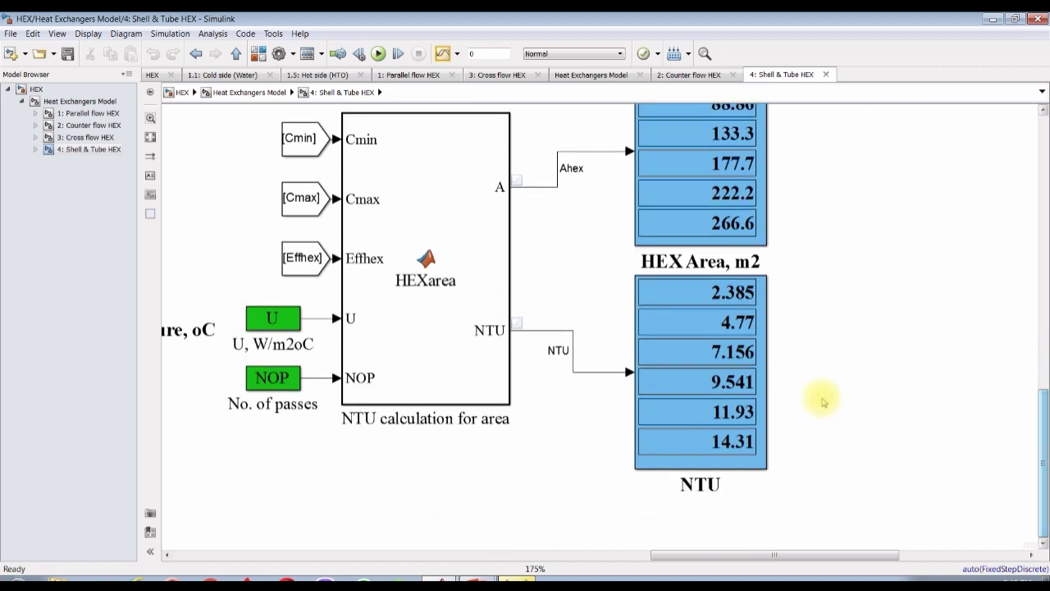
{"action": "left_click", "coordinate": [718, 285]}
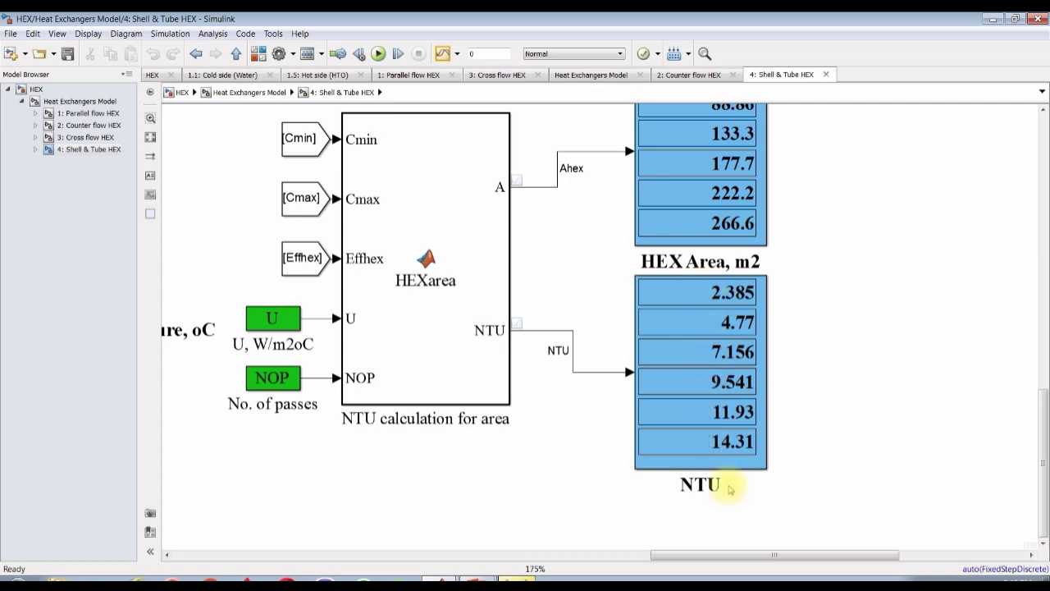
Check the calculated outlet hot stream temperature and HEX thermal power displays.
{"action": "left_click_drag", "start_coordinate": [763, 554], "coordinate": [582, 554]}
{"action": "scroll", "coordinate": [738, 443], "scroll_direction": "up", "scroll_amount": 3}
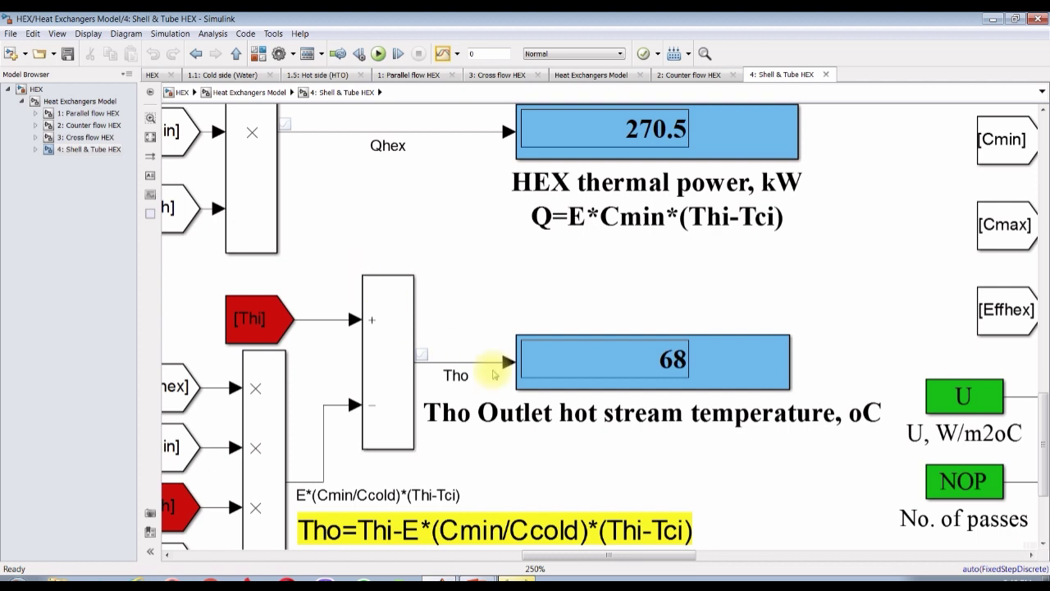
{"action": "scroll", "coordinate": [675, 380], "scroll_direction": "up", "scroll_amount": 1}
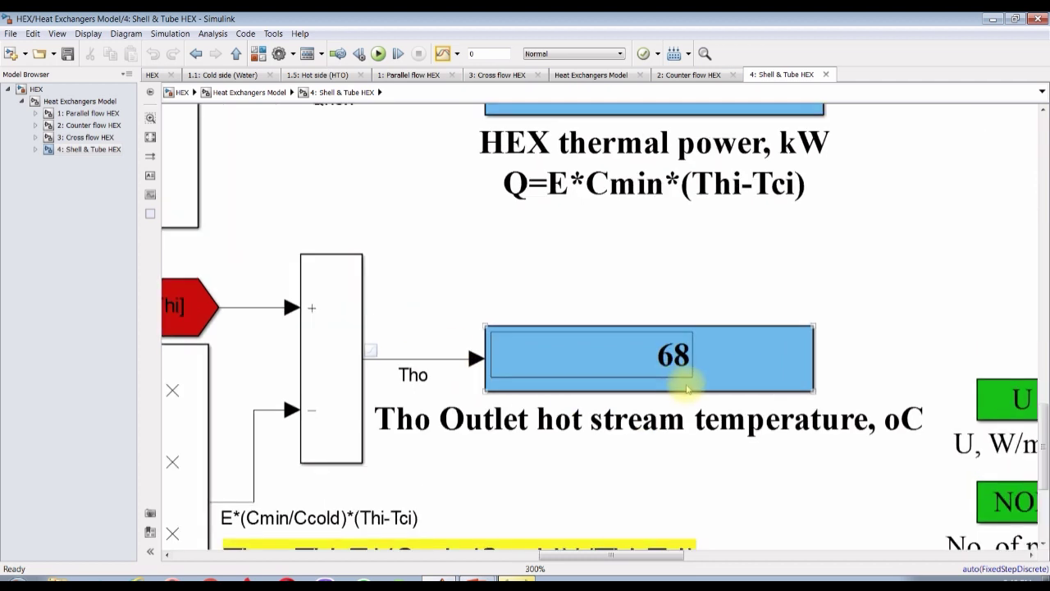
{"action": "left_click", "coordinate": [669, 349]}
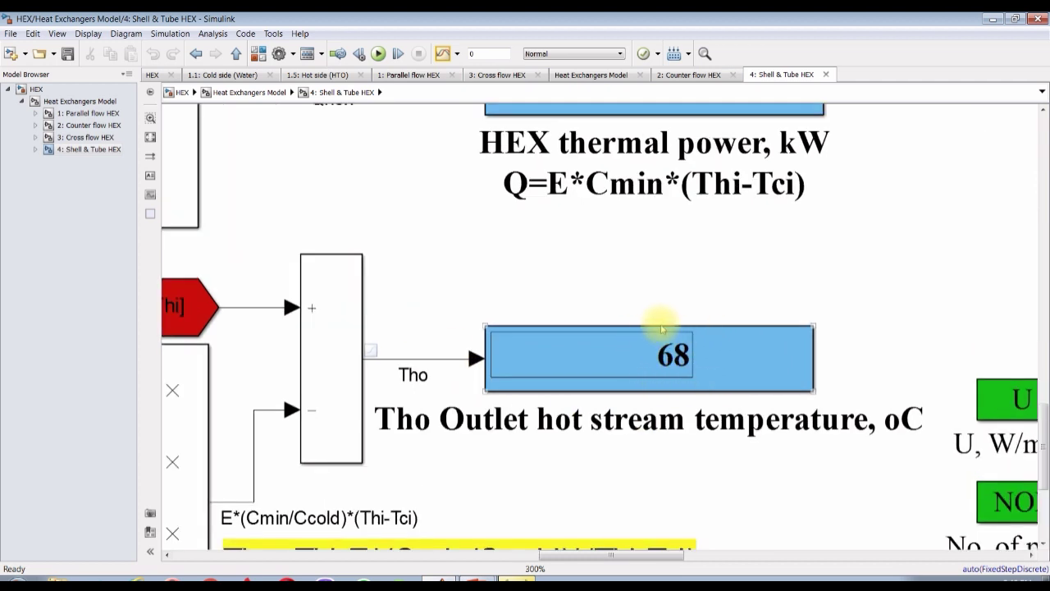
{"action": "scroll", "coordinate": [693, 353], "scroll_direction": "down", "scroll_amount": 4}
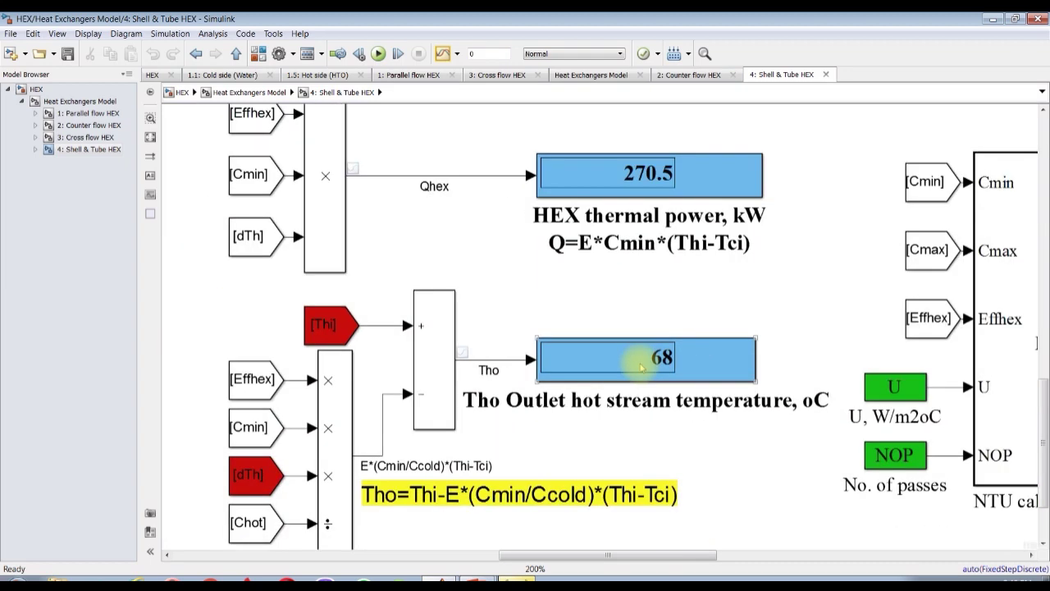
Review the inlet cooling and heating temperatures in the Shell & Tube HEX block parameters, close them and return to the subsystem.
{"action": "left_click_drag", "start_coordinate": [639, 561], "coordinate": [508, 555]}
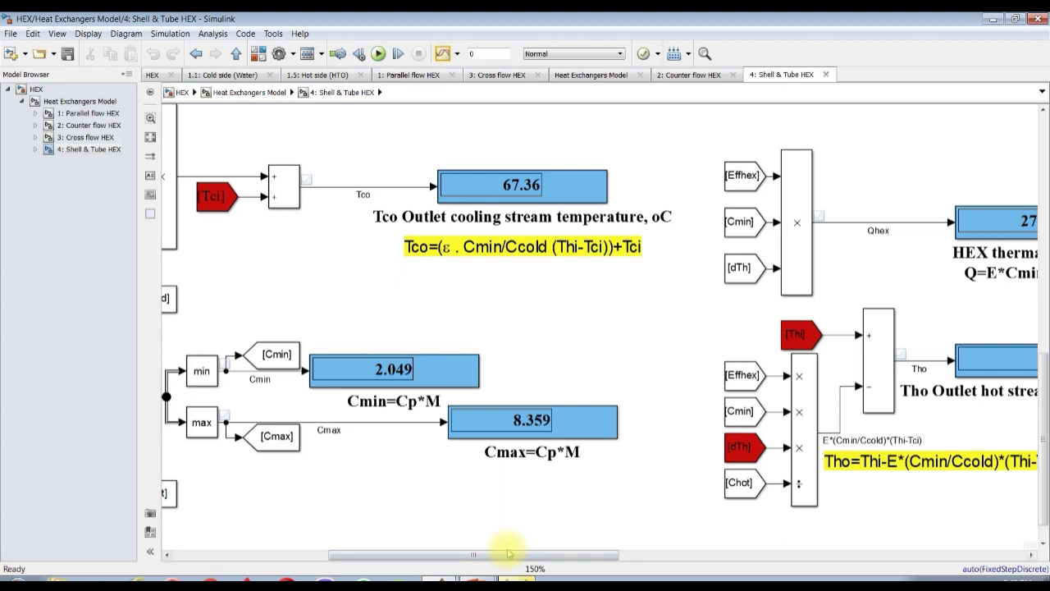
{"action": "left_click", "coordinate": [79, 102]}
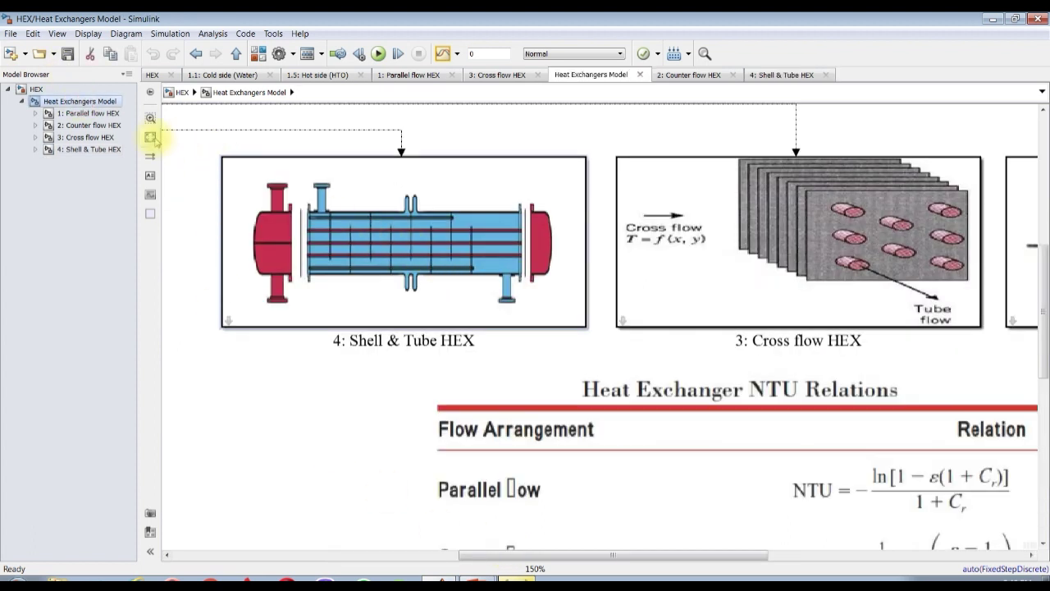
{"action": "left_click", "coordinate": [150, 137]}
{"action": "double_click", "coordinate": [525, 284]}
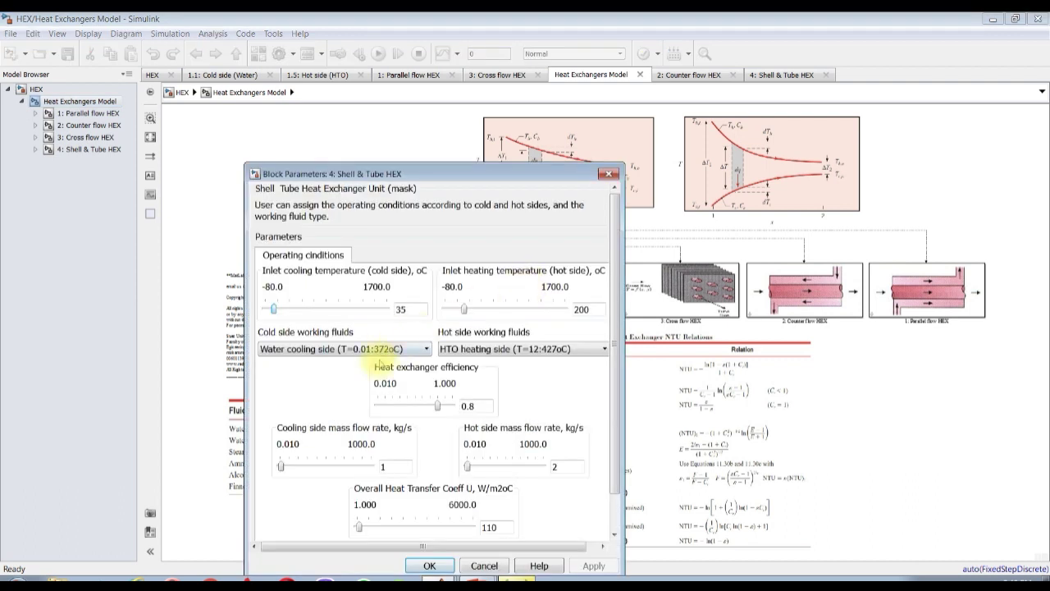
{"action": "double_click", "coordinate": [414, 310]}
{"action": "left_click", "coordinate": [583, 310]}
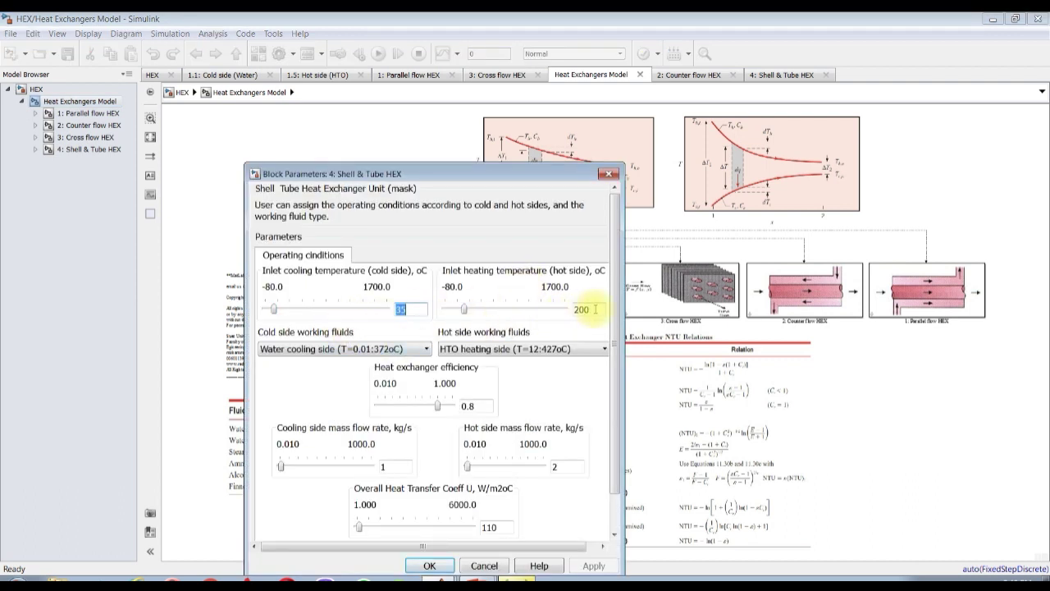
{"action": "left_click", "coordinate": [607, 176]}
{"action": "left_click", "coordinate": [88, 149]}
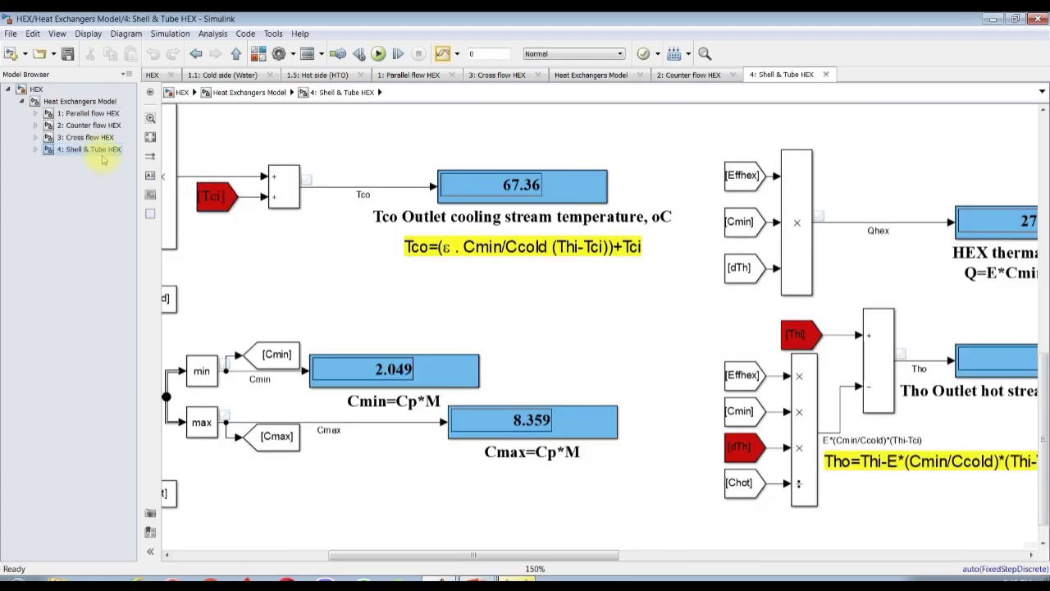
Examine the Tco outlet cooling stream, Cmin, Cmax and Tho outlet hot stream displays.
{"action": "scroll", "coordinate": [513, 183], "scroll_direction": "up", "scroll_amount": 2}
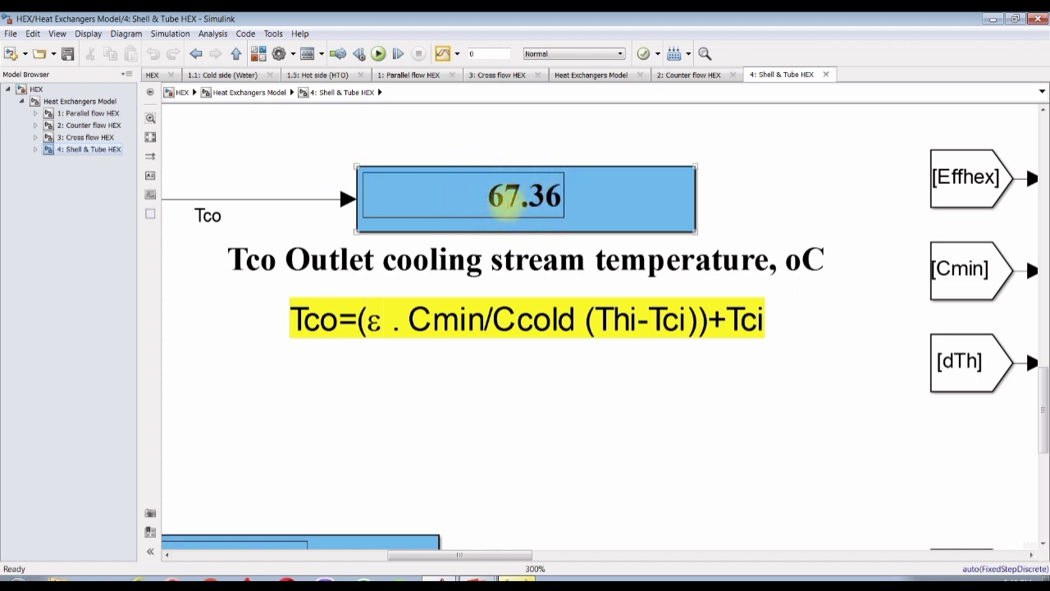
{"action": "scroll", "coordinate": [551, 210], "scroll_direction": "down", "scroll_amount": 3}
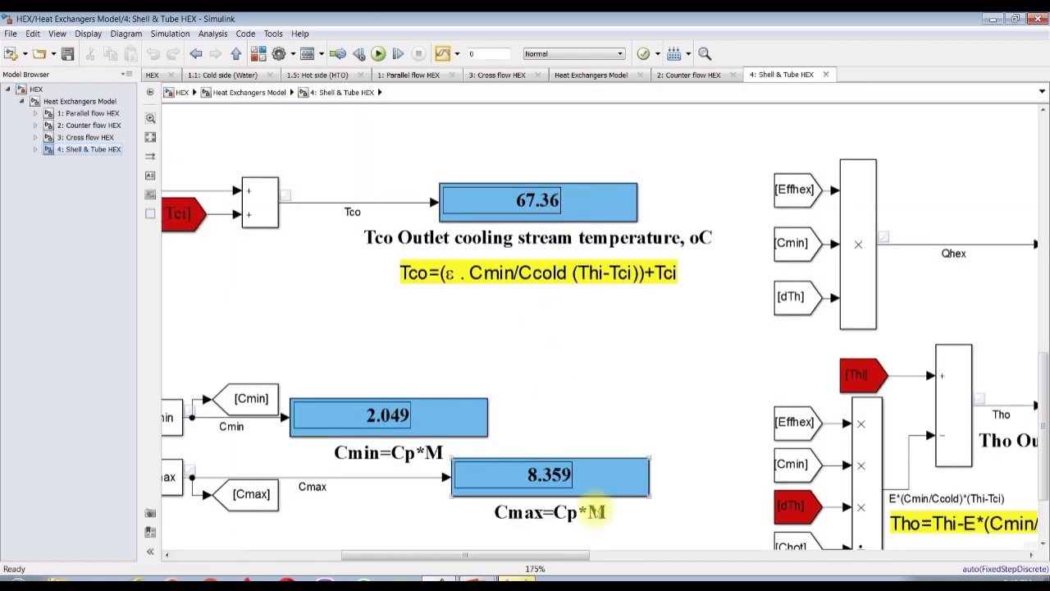
{"action": "left_click_drag", "start_coordinate": [541, 557], "coordinate": [680, 556]}
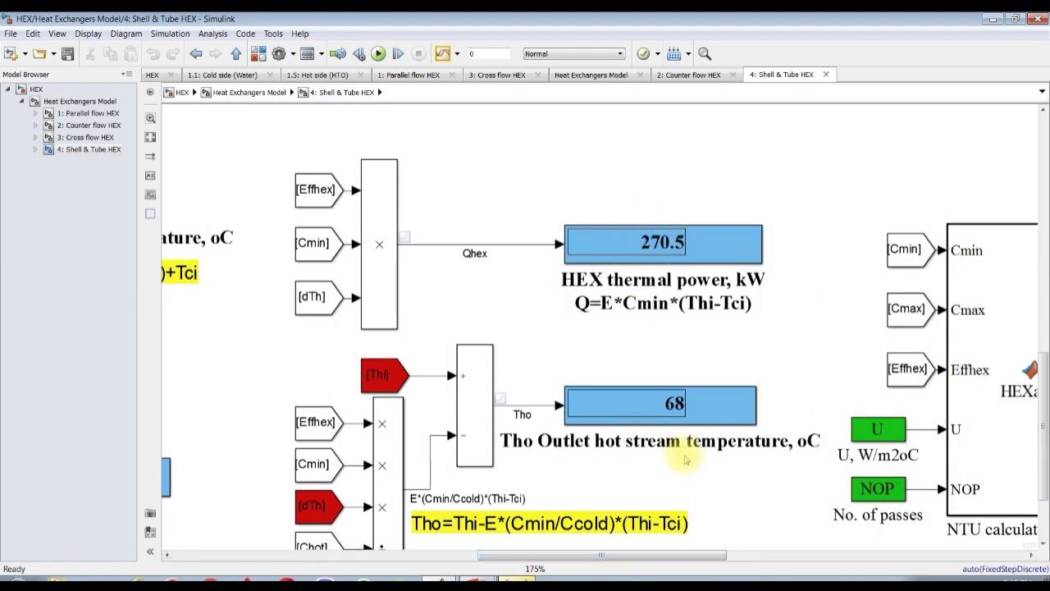
{"action": "left_click", "coordinate": [1043, 374]}
{"action": "scroll", "coordinate": [768, 345], "scroll_direction": "up", "scroll_amount": 3}
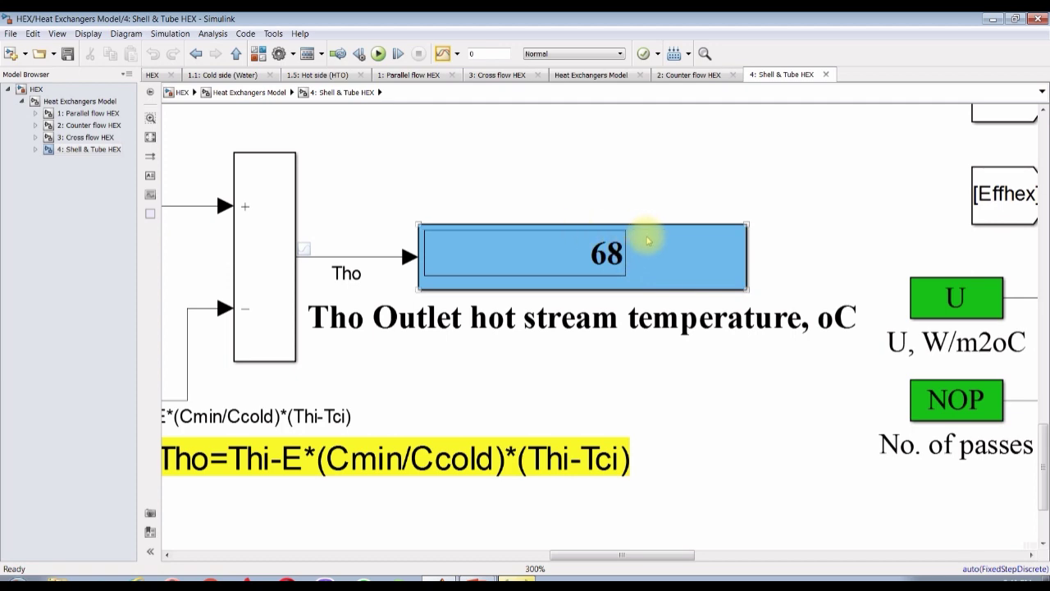
{"action": "scroll", "coordinate": [647, 240], "scroll_direction": "down", "scroll_amount": 5}
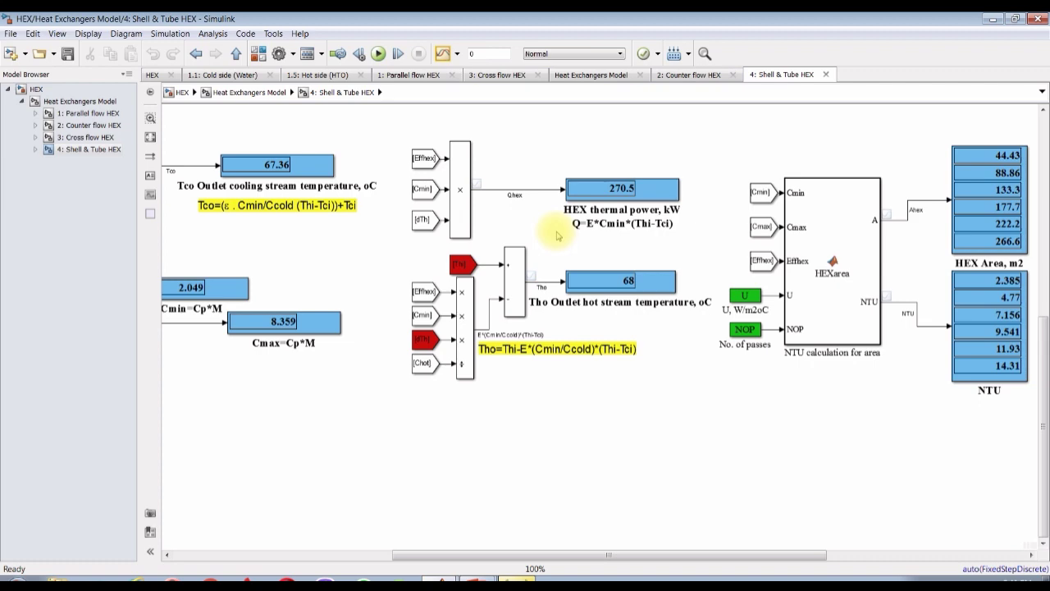
Examine the HEX thermal power display and the HEX Area and NTU results of the NTU calculation block.
{"action": "scroll", "coordinate": [653, 174], "scroll_direction": "up", "scroll_amount": 5}
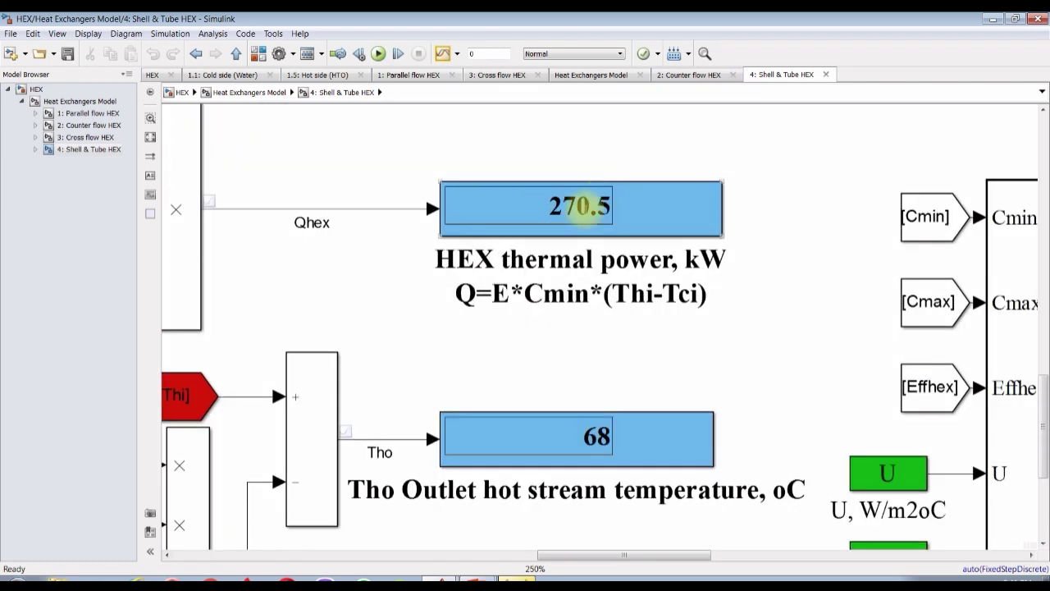
{"action": "scroll", "coordinate": [580, 206], "scroll_direction": "up", "scroll_amount": 1}
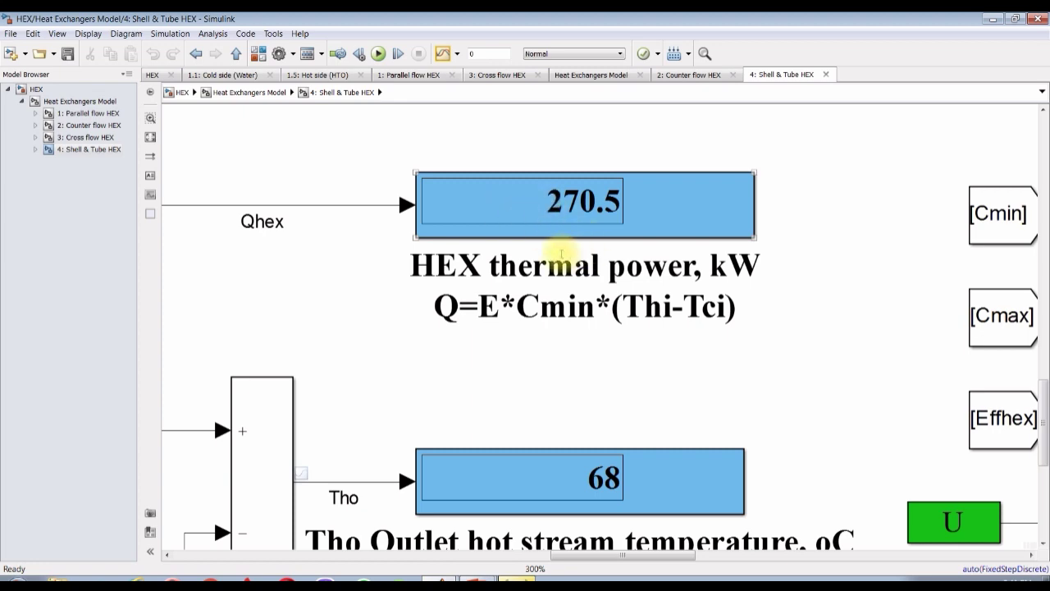
{"action": "scroll", "coordinate": [410, 226], "scroll_direction": "down", "scroll_amount": 4}
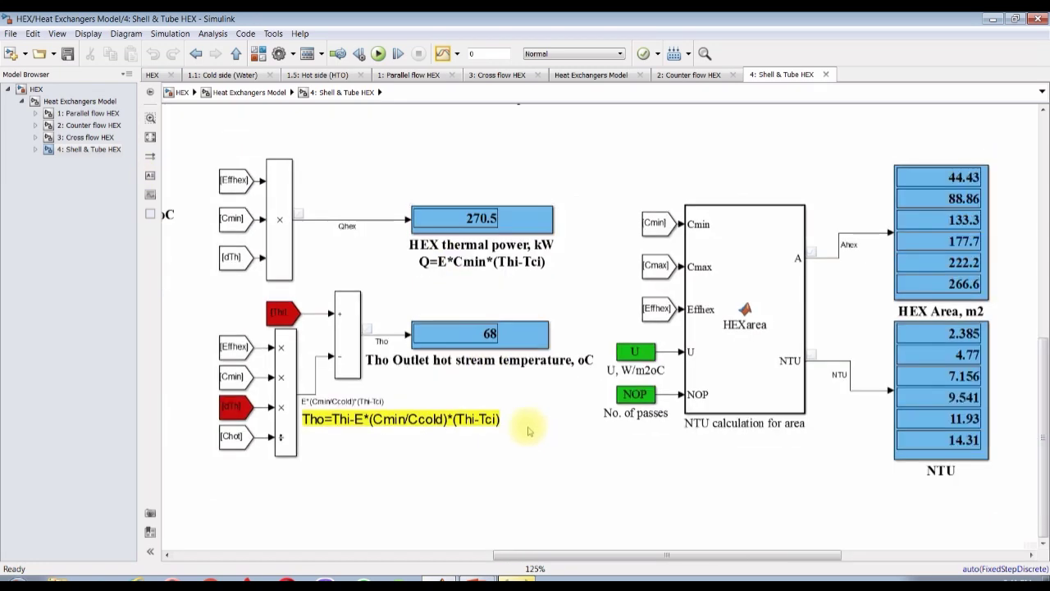
{"action": "scroll", "coordinate": [537, 447], "scroll_direction": "down", "scroll_amount": 2}
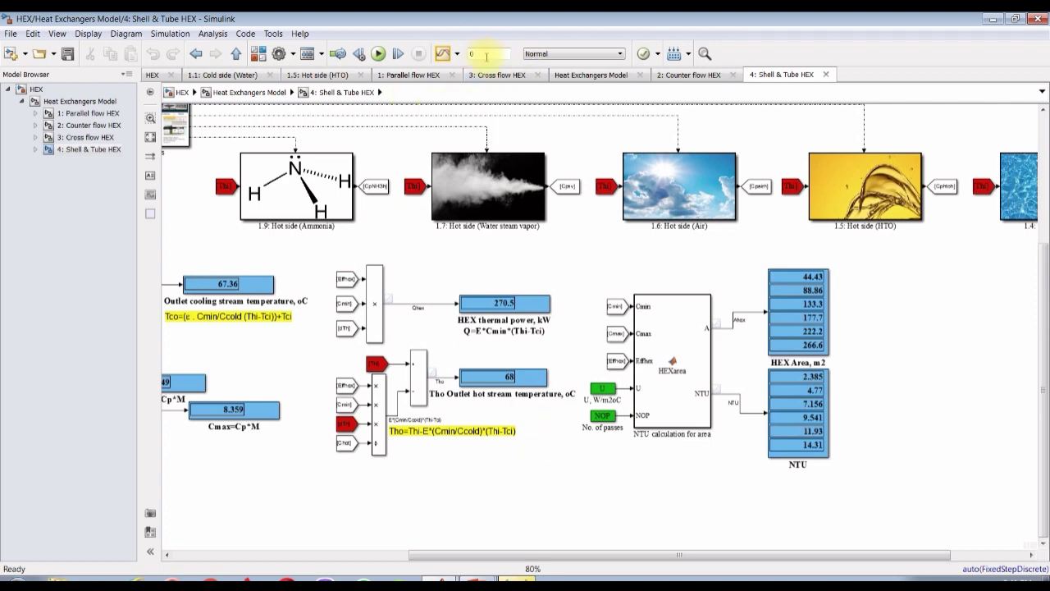
{"action": "scroll", "coordinate": [626, 234], "scroll_direction": "up", "scroll_amount": 3}
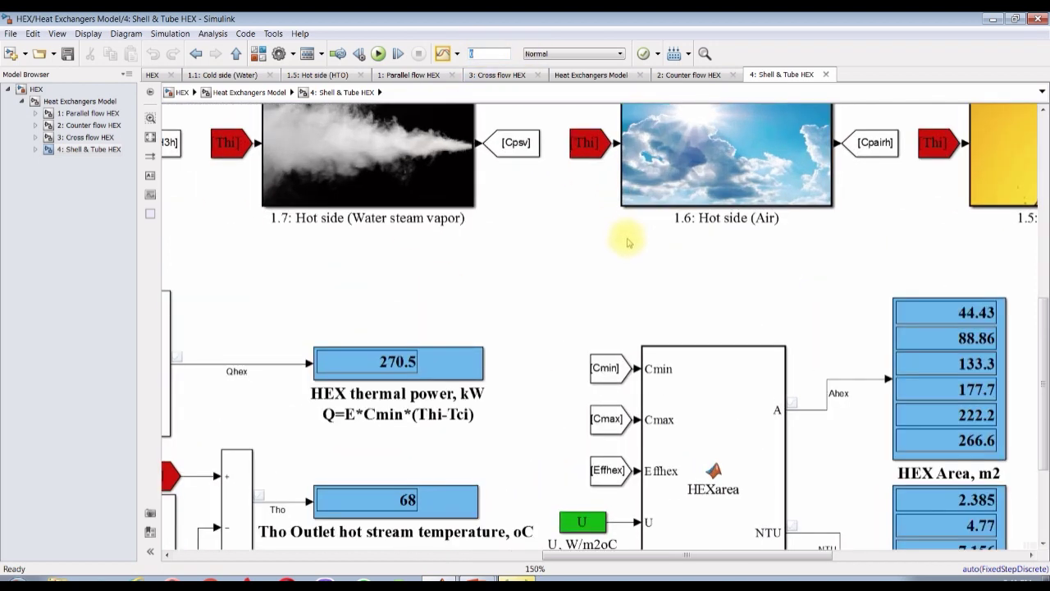
{"action": "left_click_drag", "start_coordinate": [1044, 393], "coordinate": [1044, 457]}
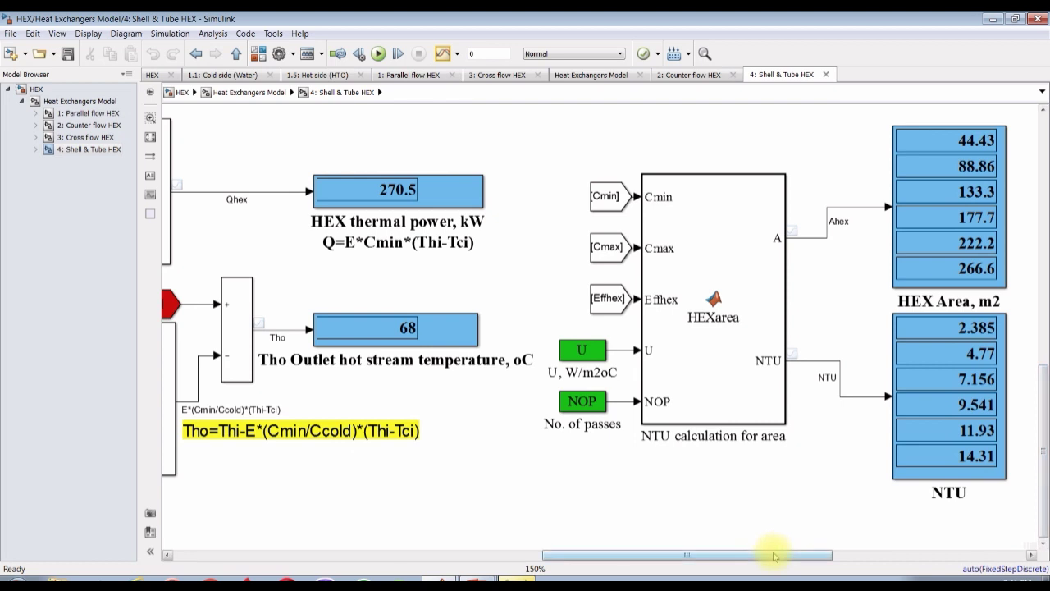
{"action": "left_click_drag", "start_coordinate": [774, 556], "coordinate": [867, 555]}
Browse the Sources and Sinks block libraries, looking at Signal Builder, Scope and XY Graph, and close the library browser.
{"action": "left_click", "coordinate": [258, 53]}
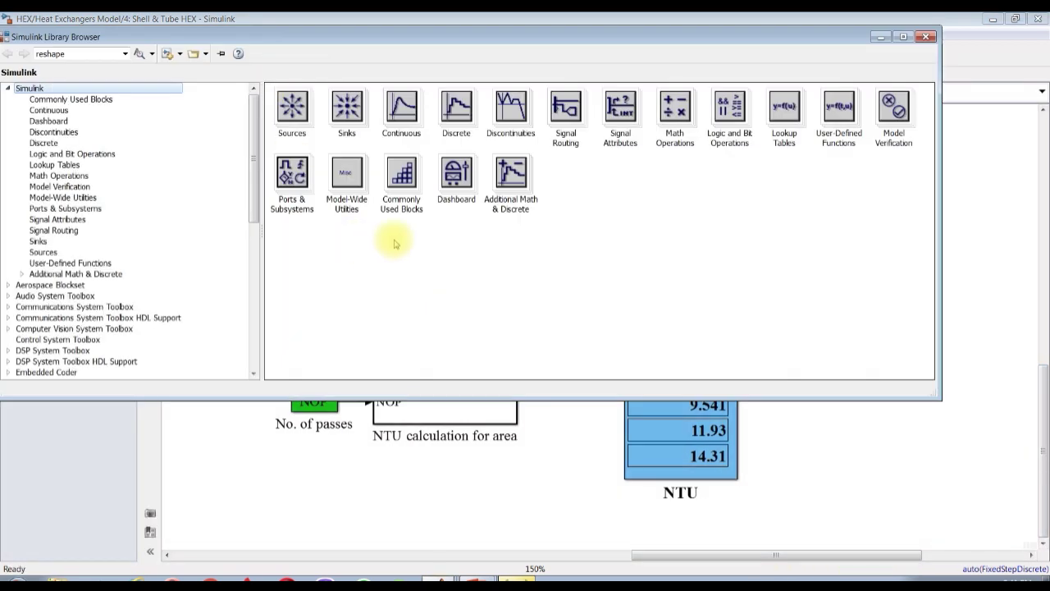
{"action": "left_click", "coordinate": [45, 241]}
{"action": "left_click", "coordinate": [50, 253]}
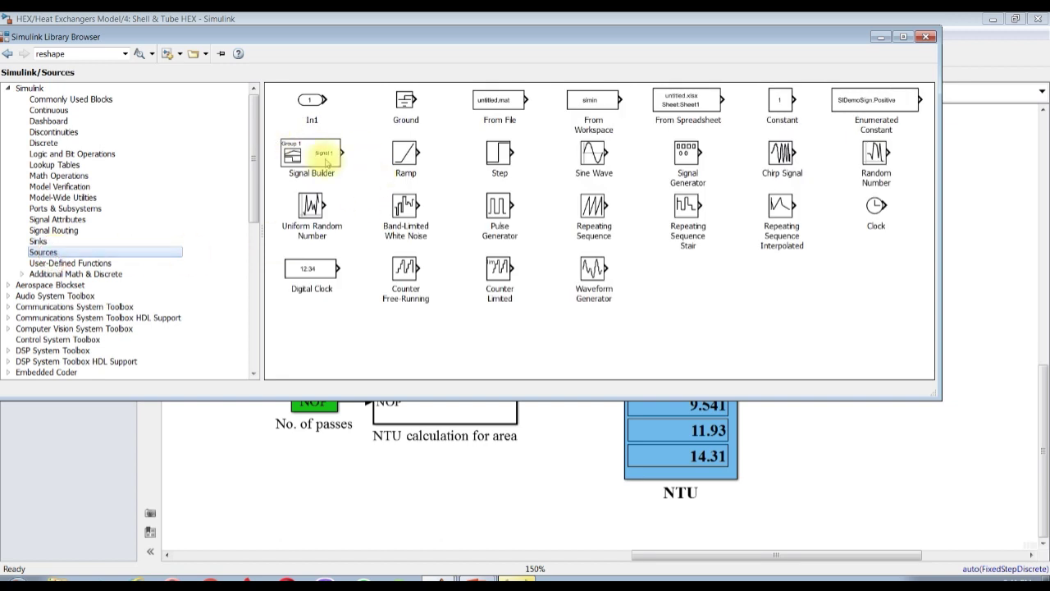
{"action": "left_click", "coordinate": [310, 155]}
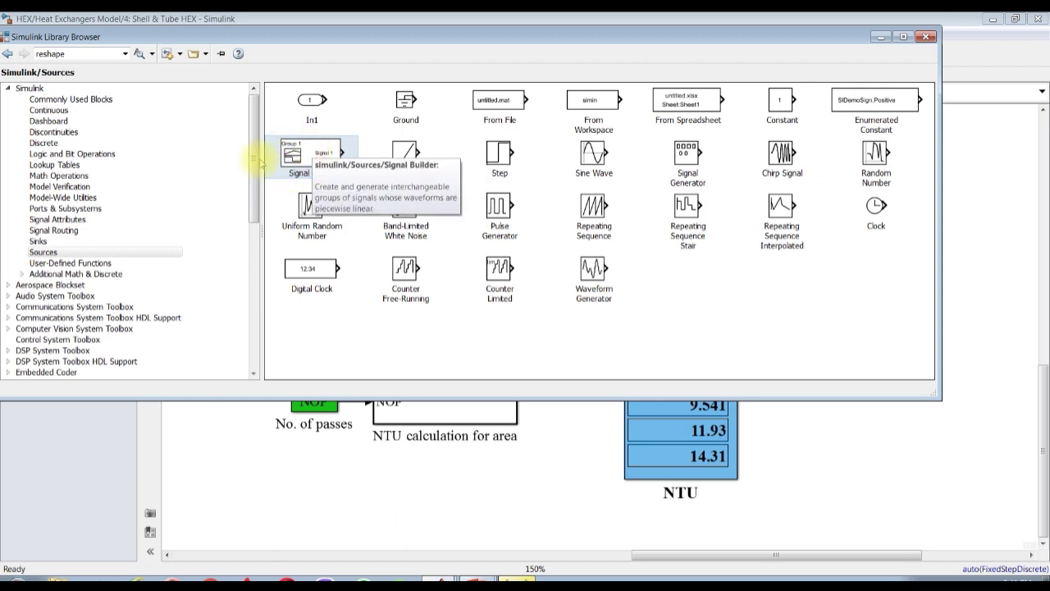
{"action": "left_click", "coordinate": [164, 241]}
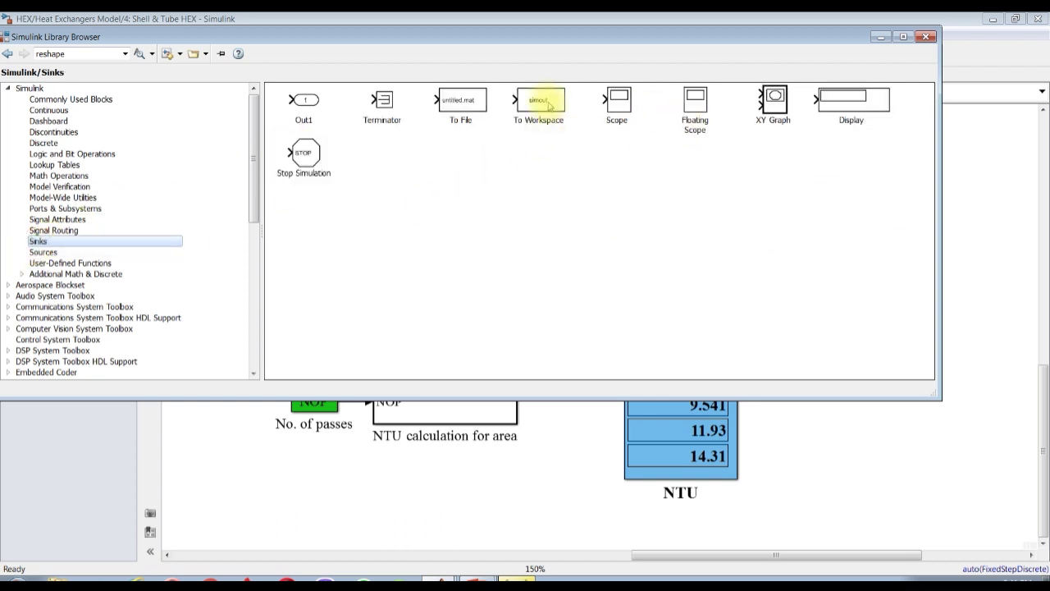
{"action": "left_click", "coordinate": [620, 100]}
{"action": "left_click", "coordinate": [774, 105]}
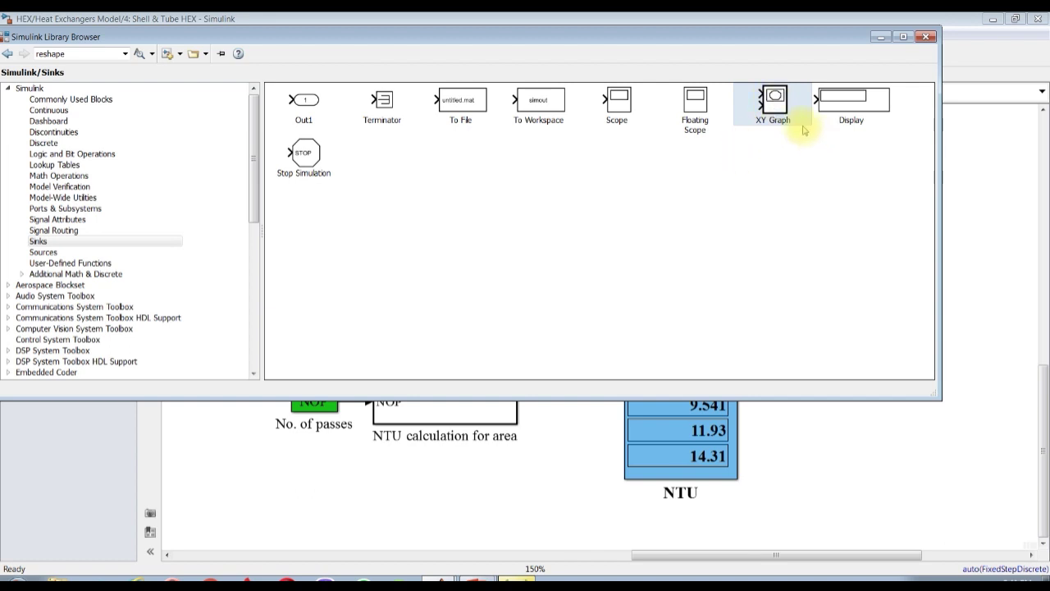
{"action": "left_click", "coordinate": [925, 36]}
Set the simulation stop time to inf.
{"action": "left_click_drag", "start_coordinate": [759, 555], "coordinate": [568, 556]}
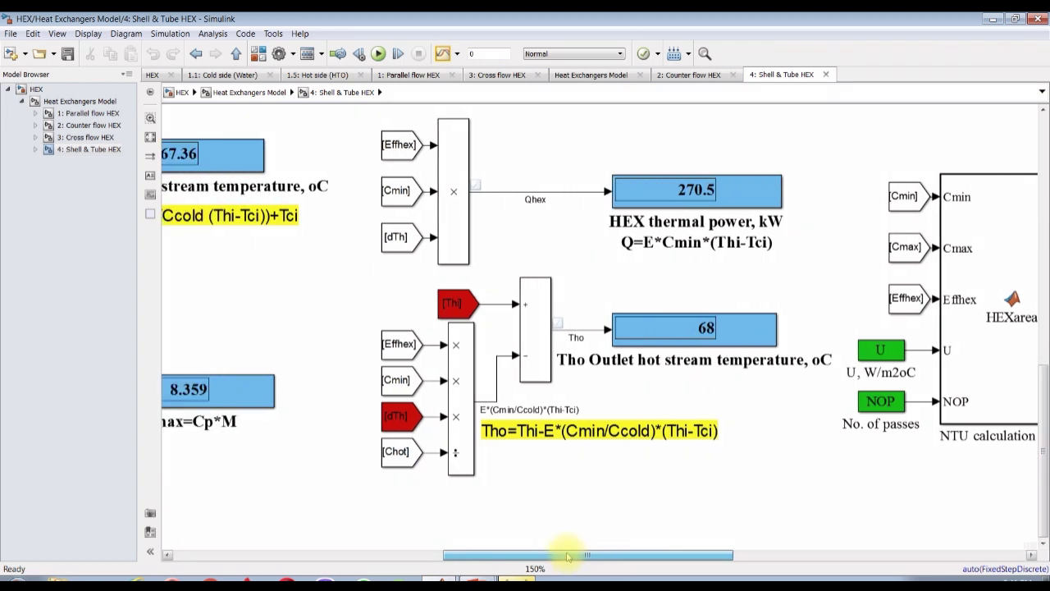
{"action": "left_click", "coordinate": [478, 53]}
{"action": "type", "text": "inf"}
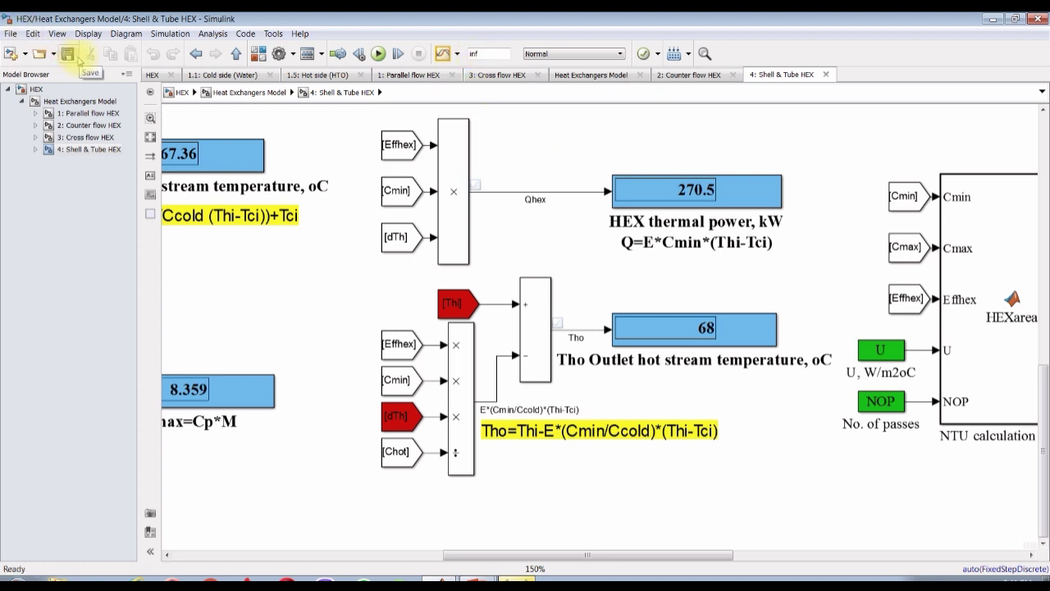
Open the 4: Shell & Tube HEX block parameters and bring the dialog in front of the subsystem diagram.
{"action": "left_click", "coordinate": [82, 102]}
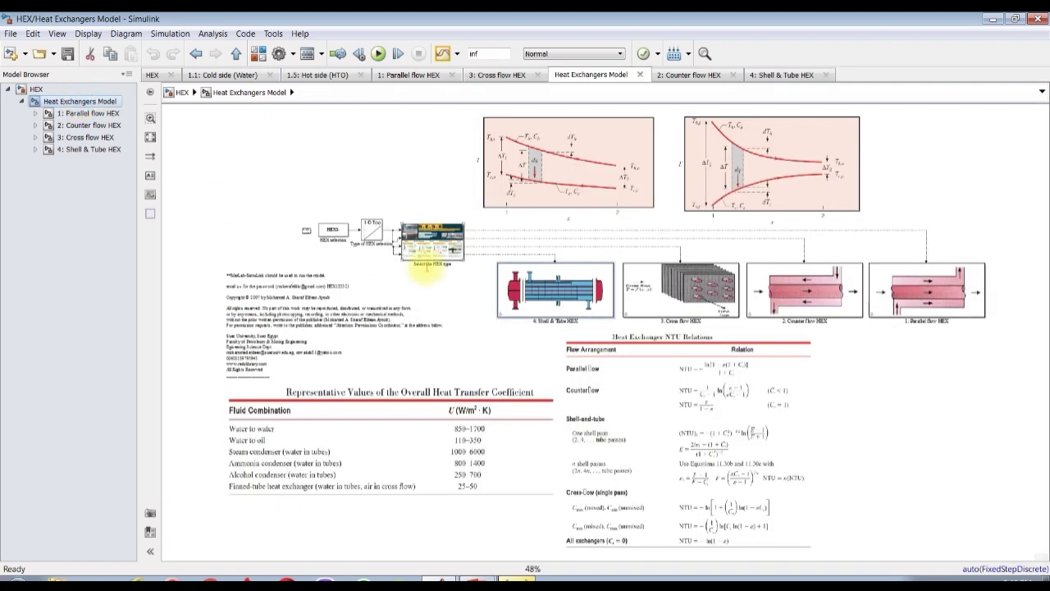
{"action": "double_click", "coordinate": [542, 294]}
{"action": "left_click", "coordinate": [88, 149]}
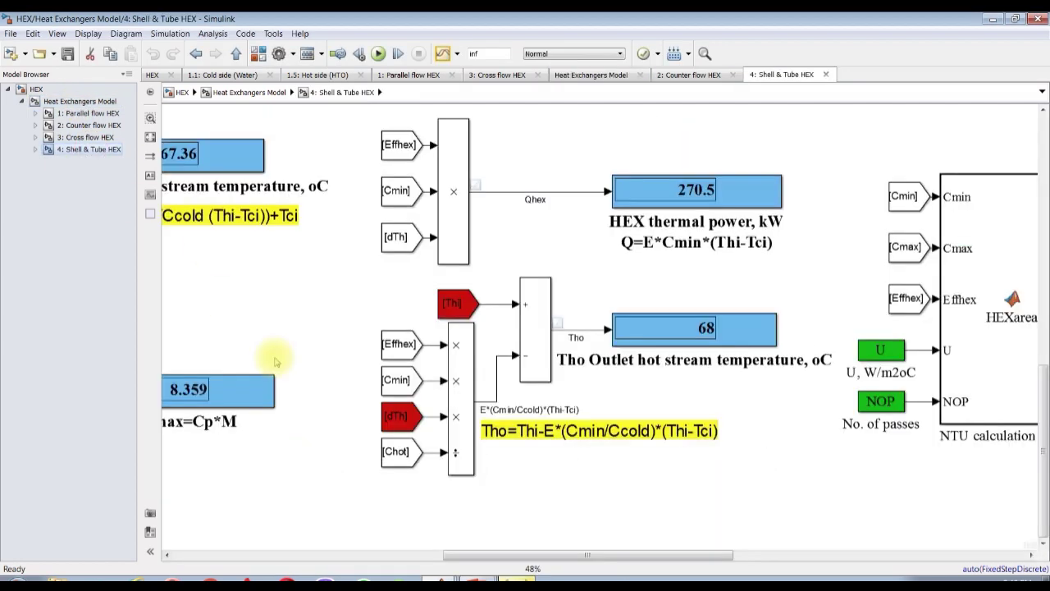
{"action": "mouse_move", "coordinate": [480, 579]}
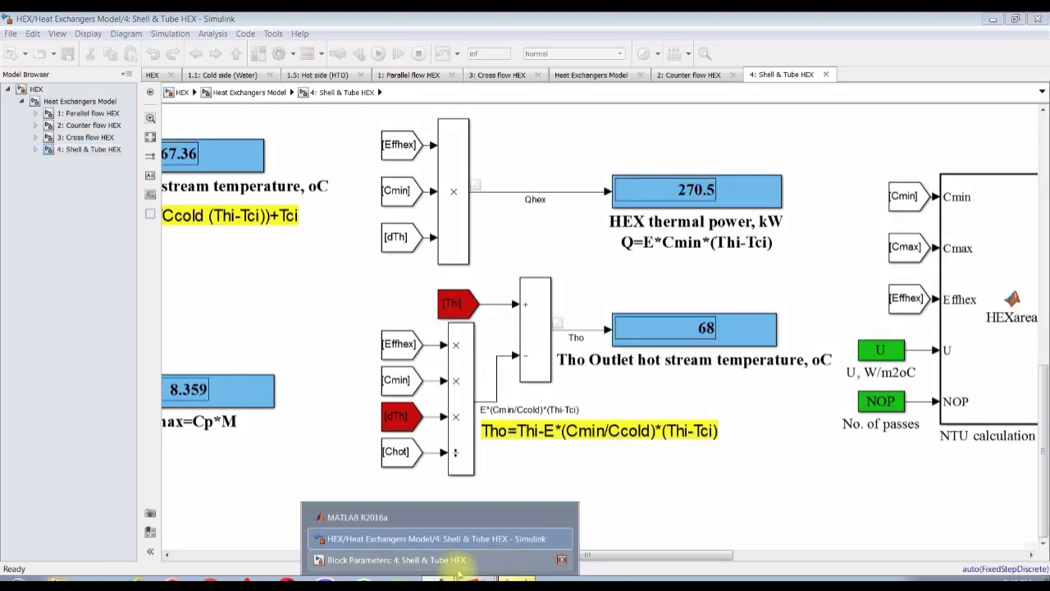
{"action": "left_click", "coordinate": [410, 561]}
{"action": "left_click_drag", "start_coordinate": [487, 172], "coordinate": [405, 108]}
Arrange the block parameters dialog beside the HEX Area and NTU displays so both can be seen together.
{"action": "left_click_drag", "start_coordinate": [675, 556], "coordinate": [872, 558]}
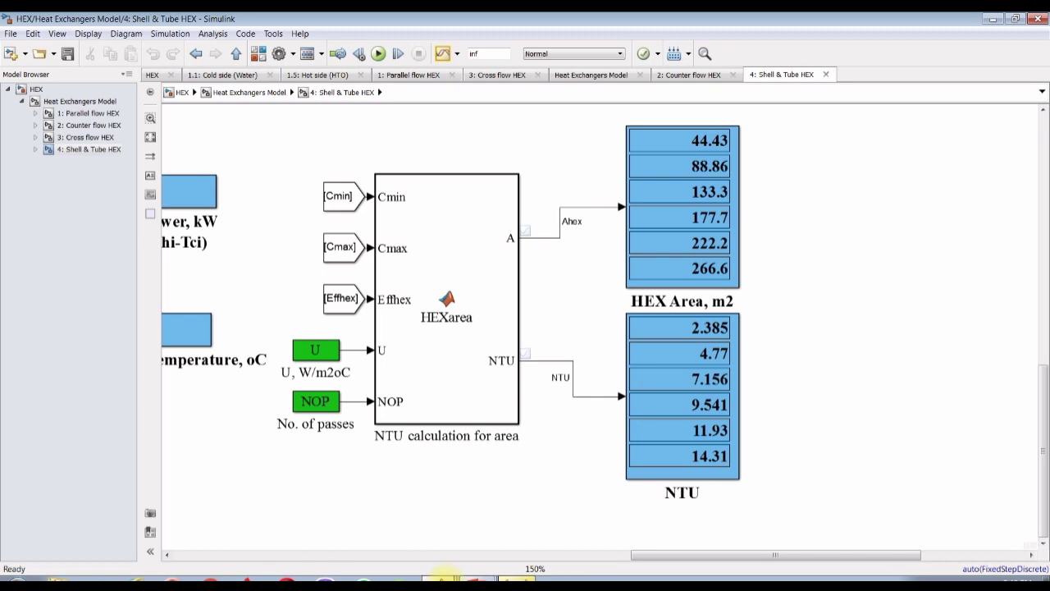
{"action": "mouse_move", "coordinate": [441, 579]}
{"action": "left_click", "coordinate": [437, 562]}
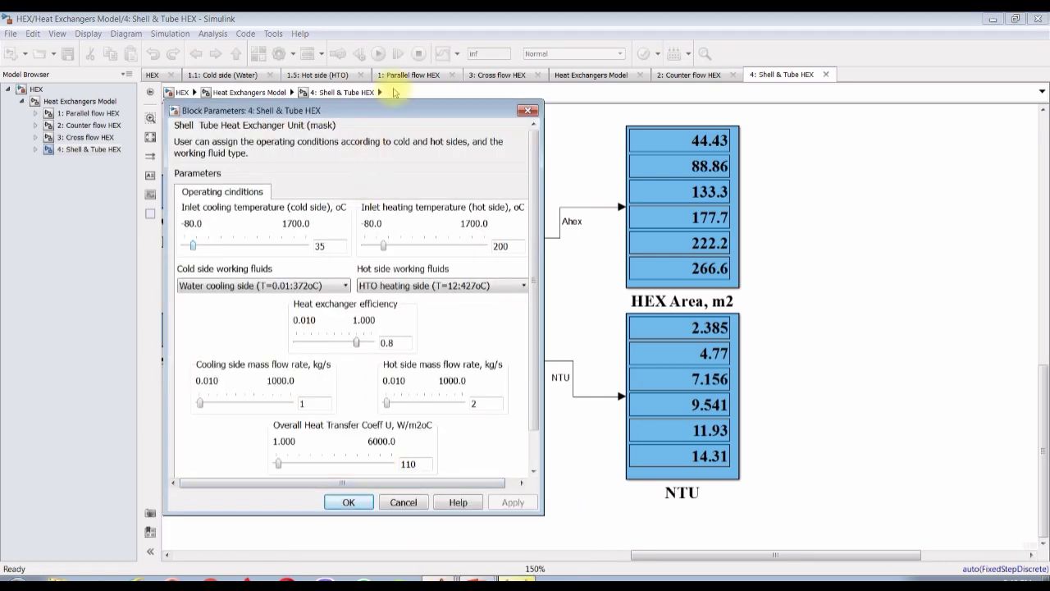
{"action": "left_click_drag", "start_coordinate": [400, 115], "coordinate": [413, 109]}
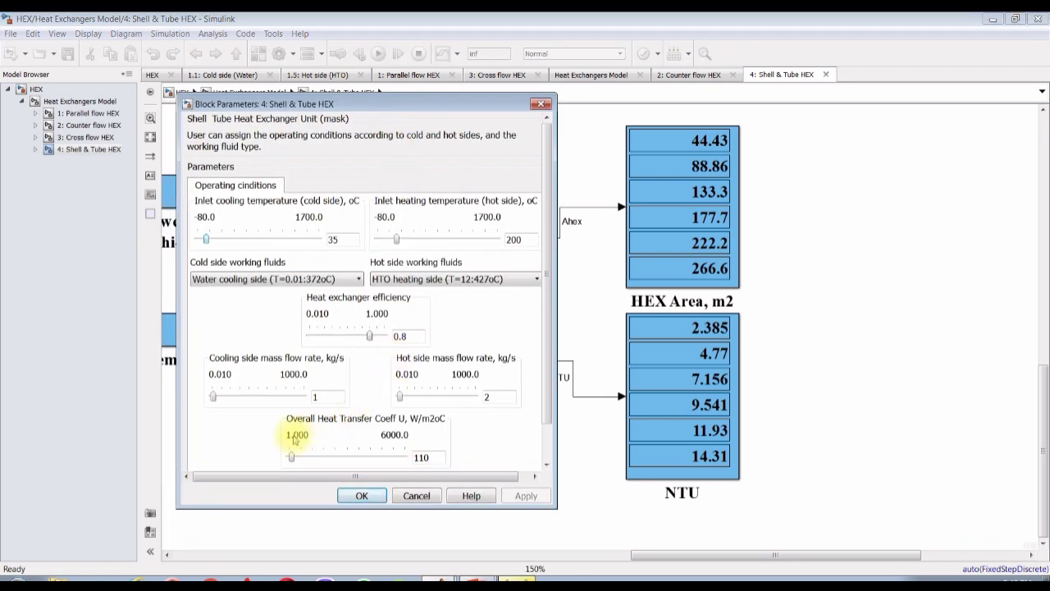
Run the simulation, set the overall heat transfer coefficient U to 1080.820 W/m2oC while it runs, and accept the block parameters.
{"action": "left_click", "coordinate": [441, 17]}
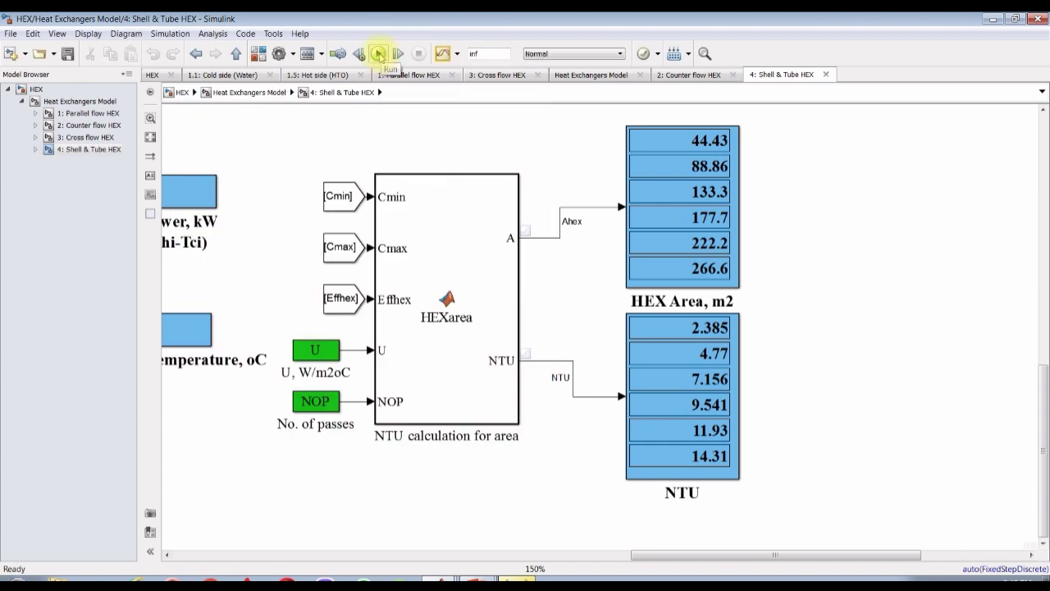
{"action": "left_click", "coordinate": [378, 55]}
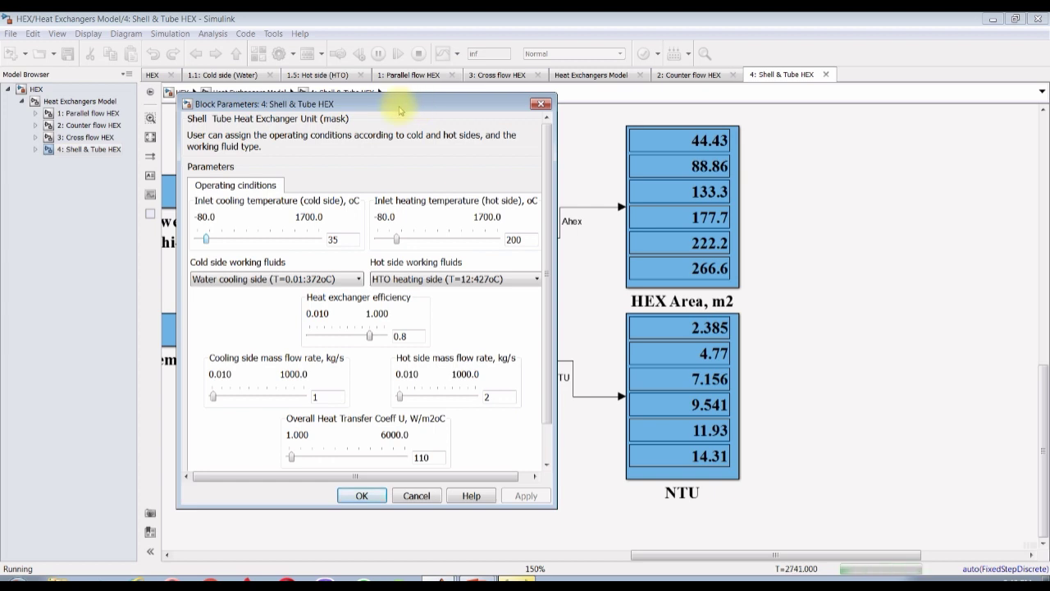
{"action": "left_click_drag", "start_coordinate": [398, 106], "coordinate": [372, 93]}
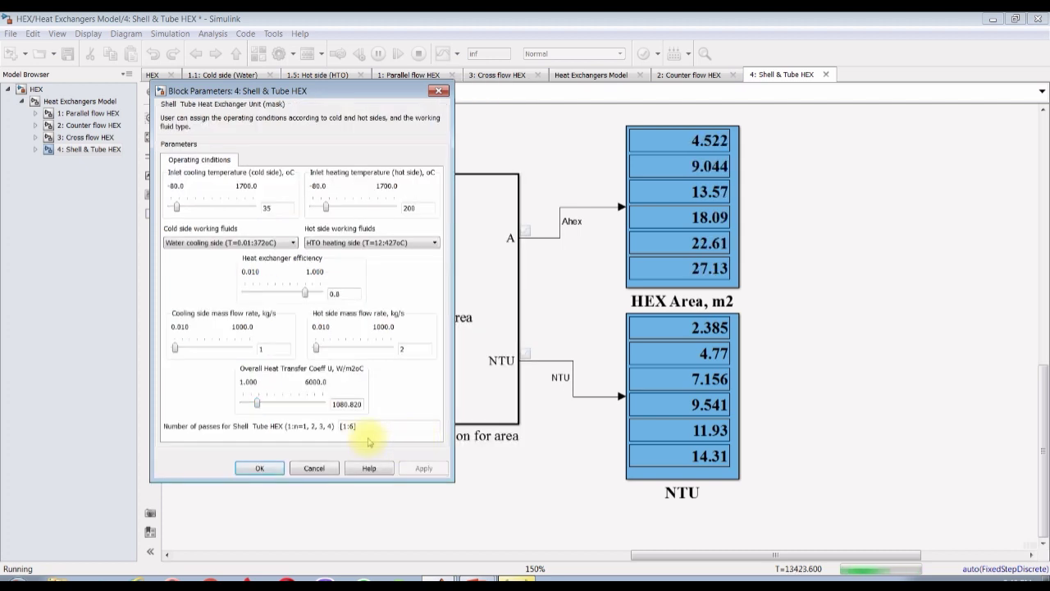
{"action": "left_click", "coordinate": [270, 466]}
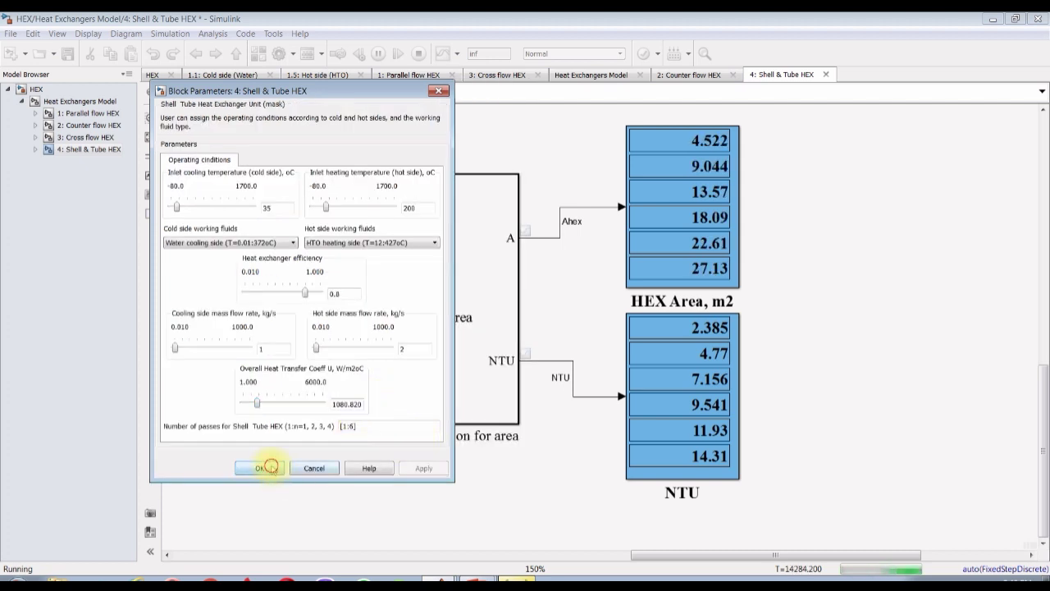
Stop the simulation and show the Simulation Data Inspector full screen.
{"action": "left_click", "coordinate": [419, 53]}
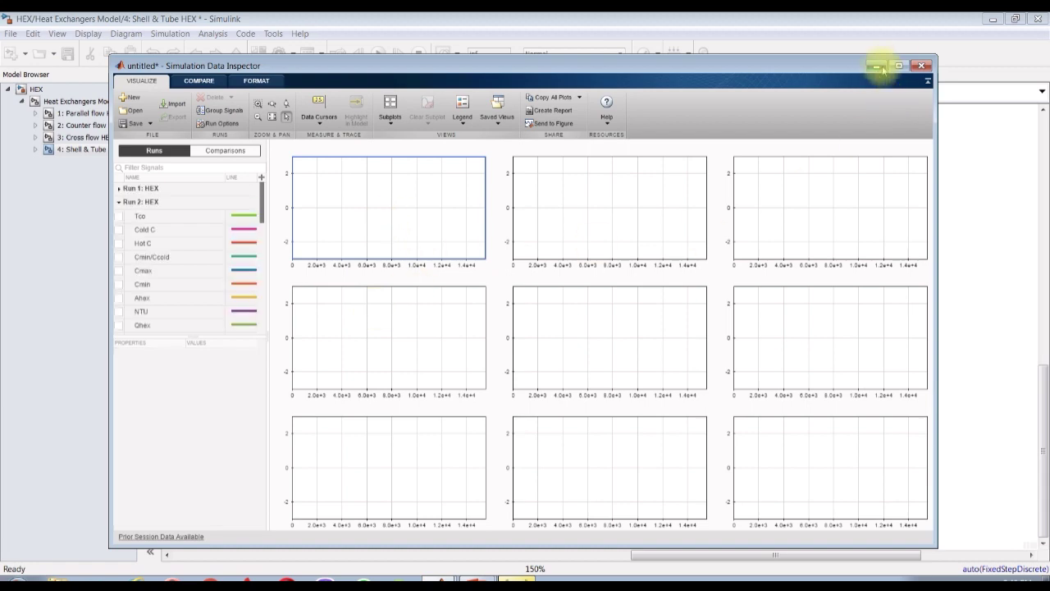
{"action": "left_click", "coordinate": [899, 65]}
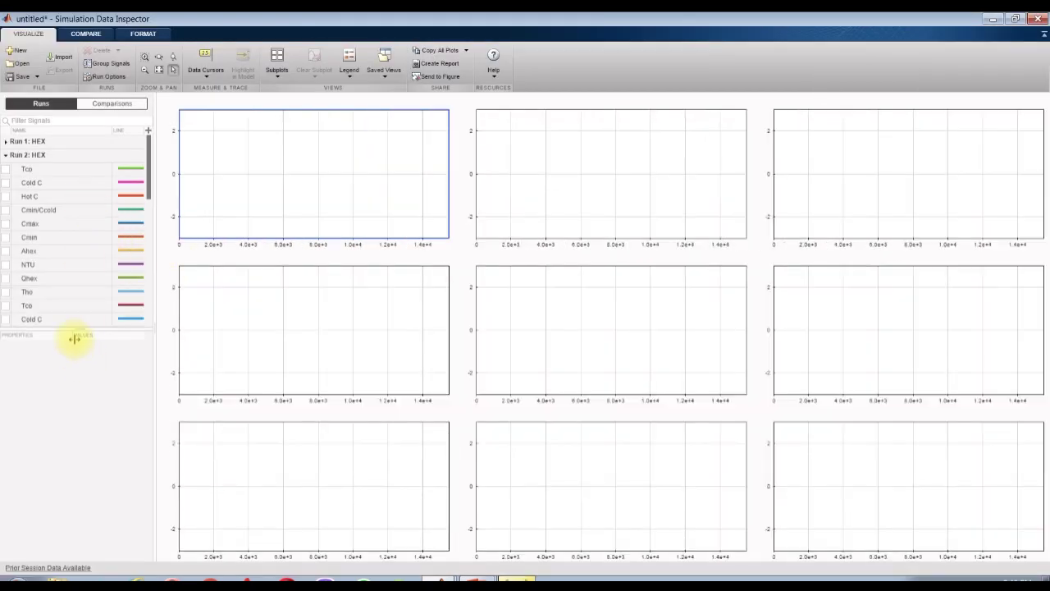
Enlarge the signal list of the Simulation Data Inspector and expand the Ahex signal group at the end of Run 2: HEX.
{"action": "left_click_drag", "start_coordinate": [74, 329], "coordinate": [66, 534]}
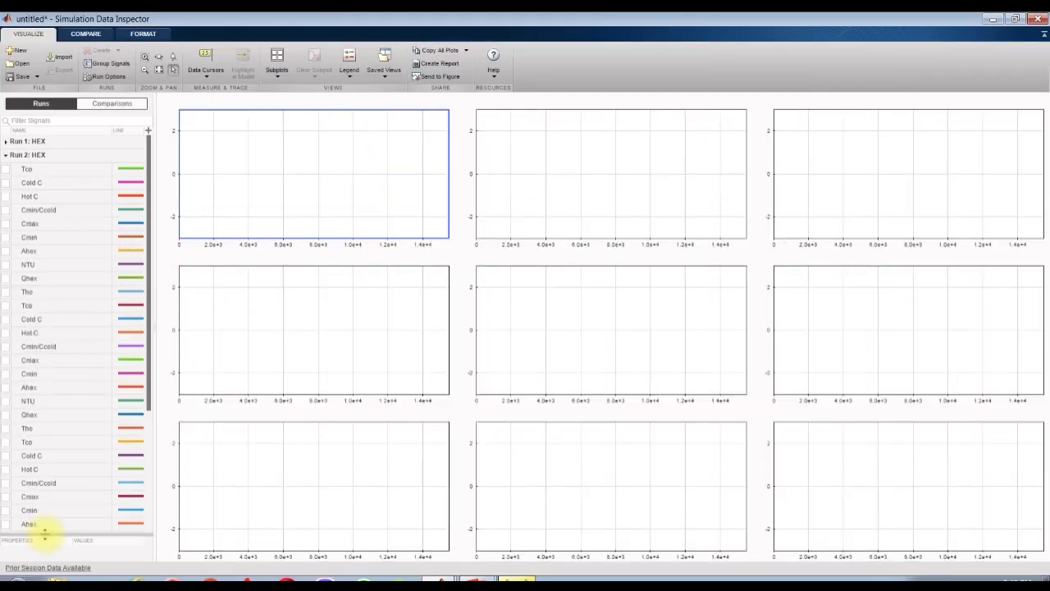
{"action": "scroll", "coordinate": [66, 373], "scroll_direction": "down", "scroll_amount": 2}
{"action": "scroll", "coordinate": [67, 373], "scroll_direction": "down", "scroll_amount": 1}
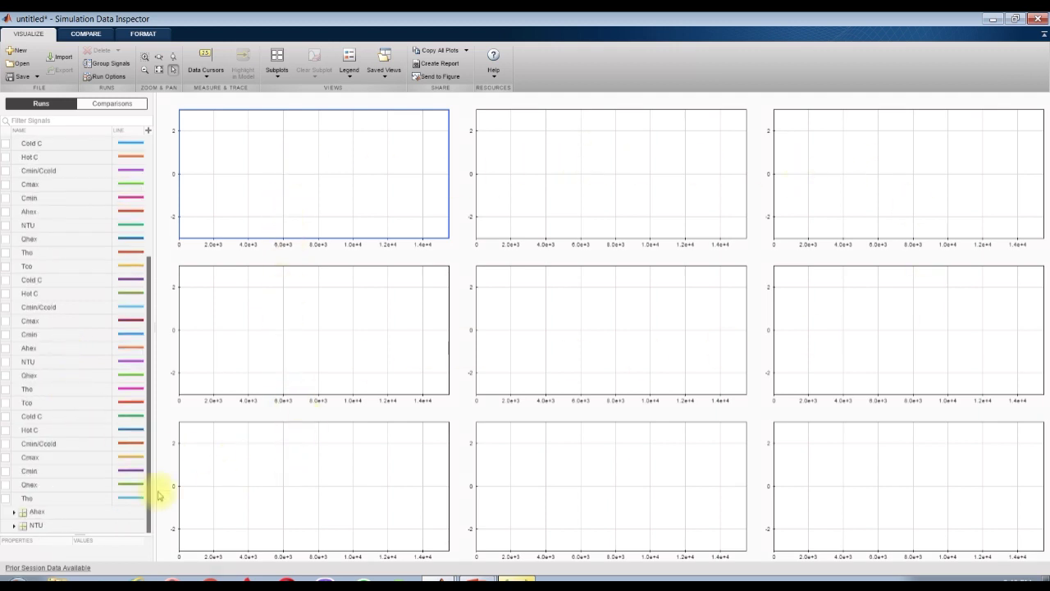
{"action": "left_click", "coordinate": [14, 513]}
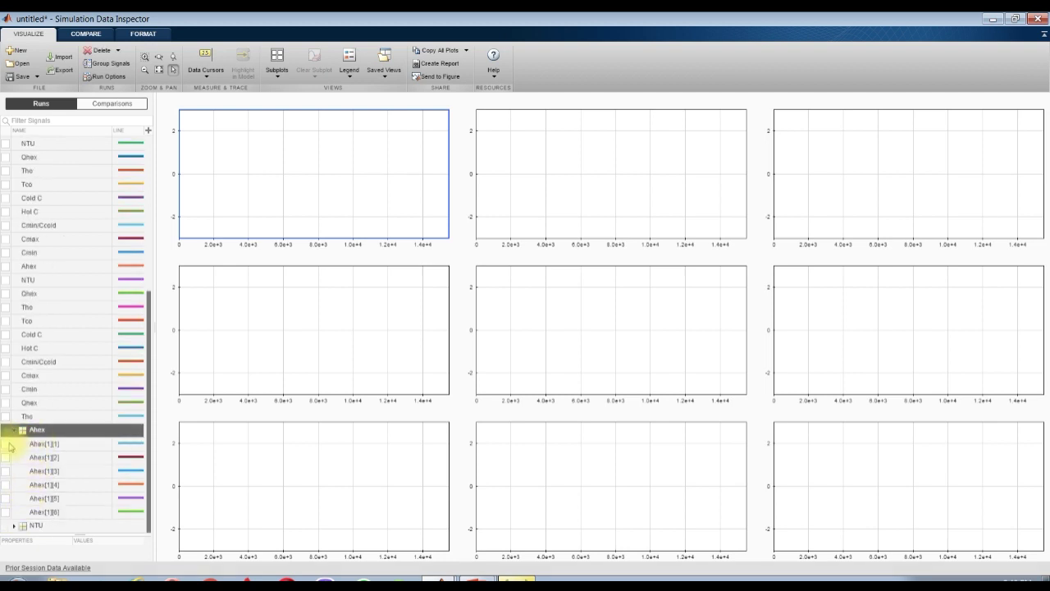
Plot the six signals Ahex[1][1] through Ahex[1][6] in the first subplot.
{"action": "left_click", "coordinate": [6, 443]}
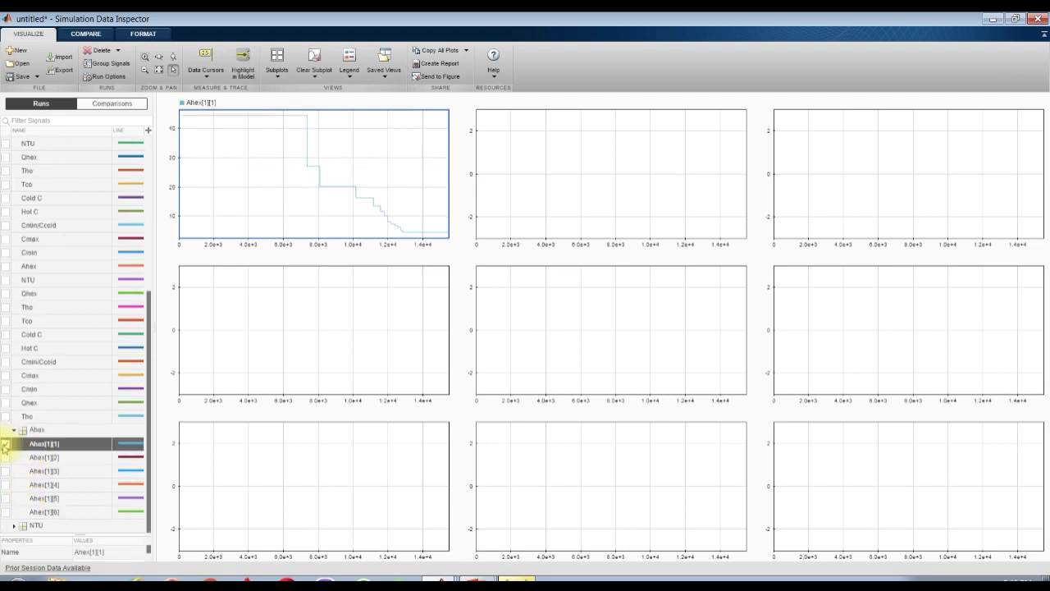
{"action": "left_click", "coordinate": [5, 457]}
{"action": "left_click", "coordinate": [6, 471]}
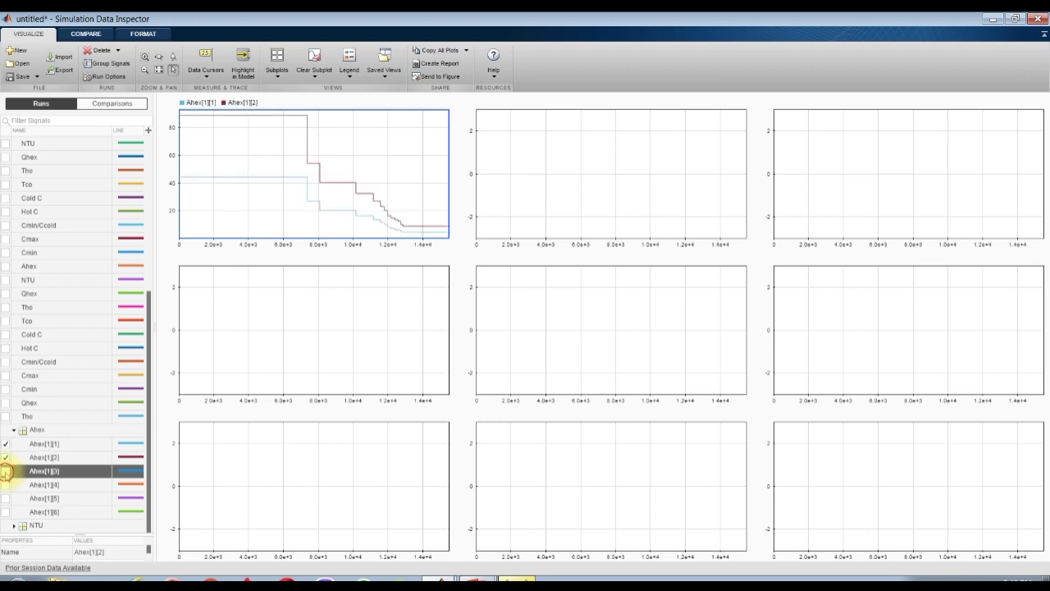
{"action": "left_click", "coordinate": [6, 485]}
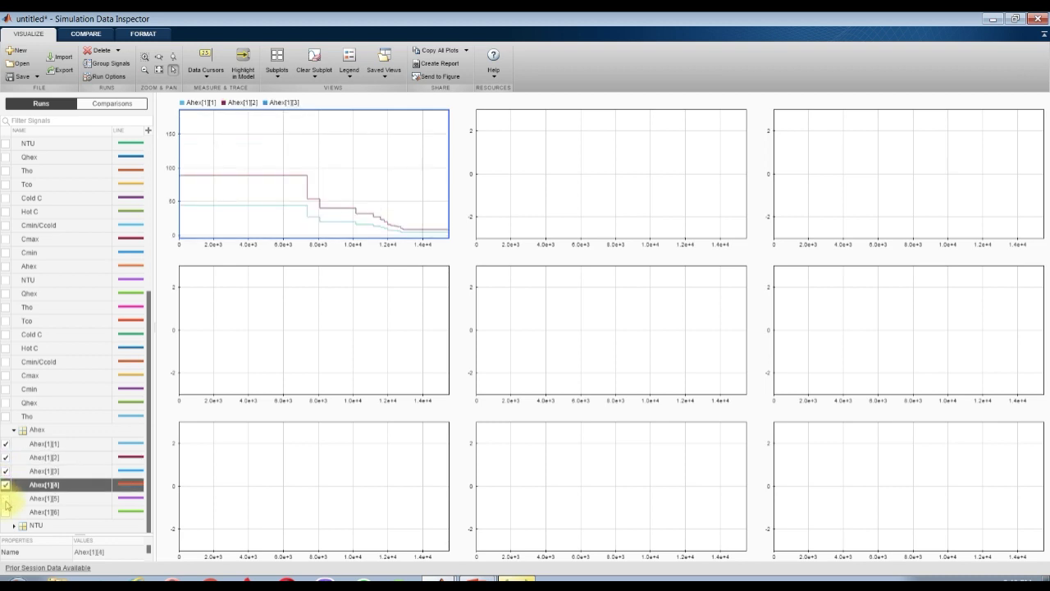
{"action": "left_click", "coordinate": [6, 498]}
{"action": "left_click", "coordinate": [5, 512]}
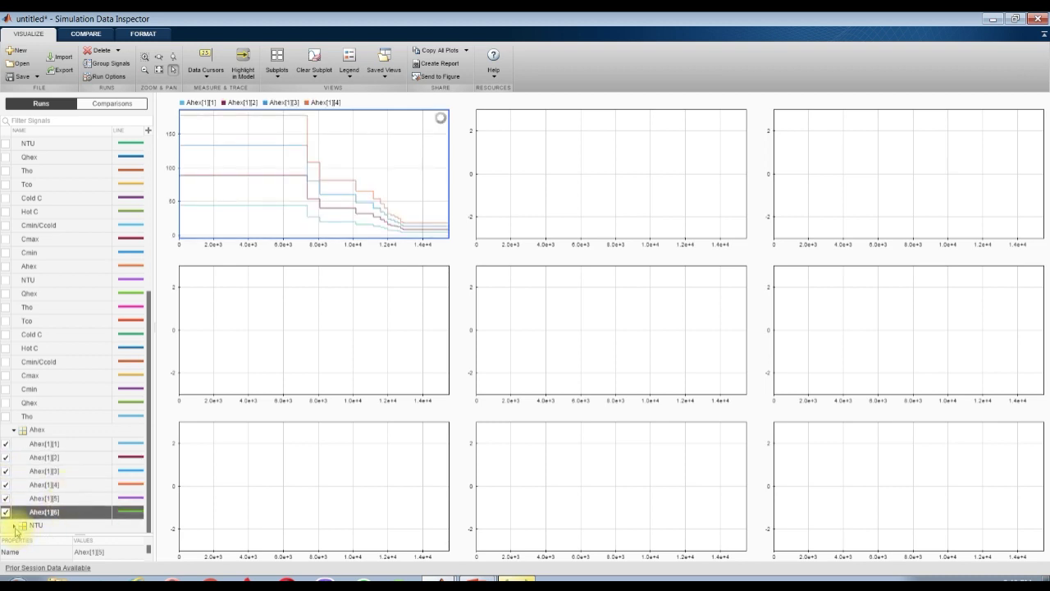
Plot the six signals NTU[1][1] through NTU[1][6] in the second subplot of the first row, and select the third subplot.
{"action": "left_click", "coordinate": [17, 528]}
{"action": "left_click", "coordinate": [547, 199]}
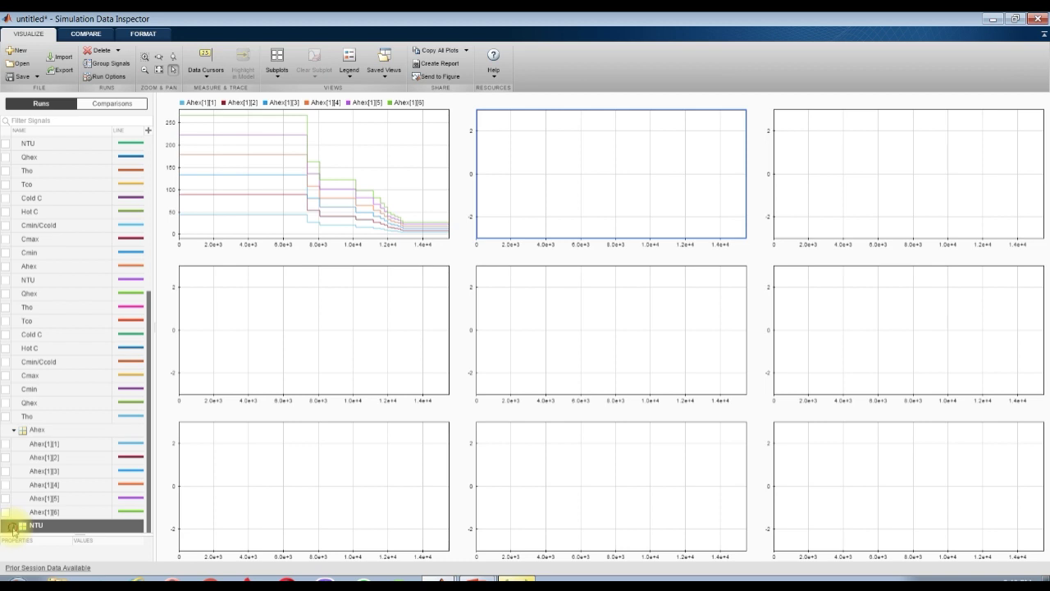
{"action": "left_click", "coordinate": [13, 526]}
{"action": "left_click", "coordinate": [5, 458]}
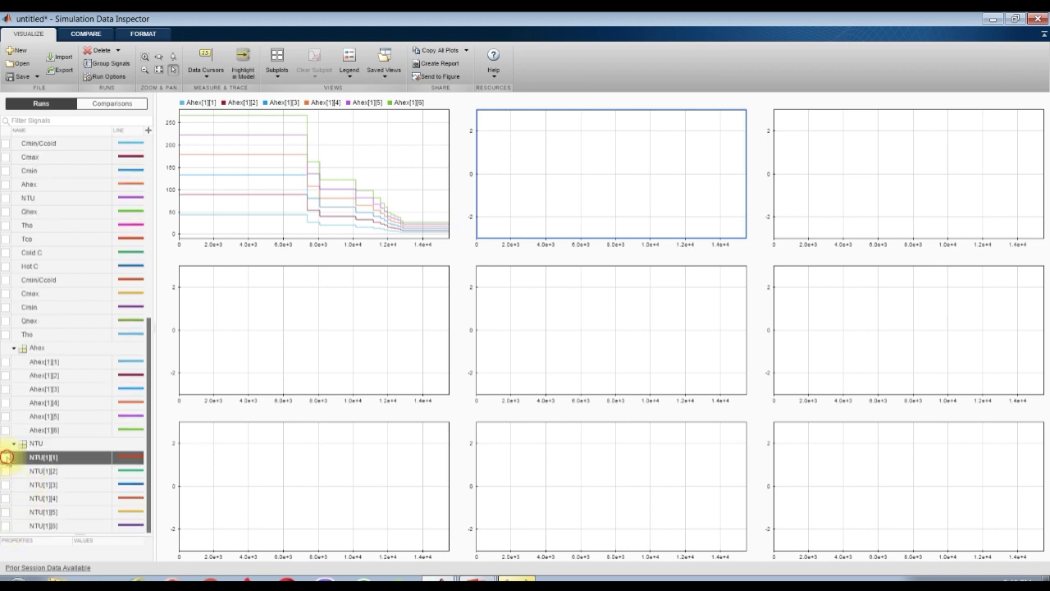
{"action": "left_click", "coordinate": [6, 471]}
{"action": "left_click", "coordinate": [5, 485]}
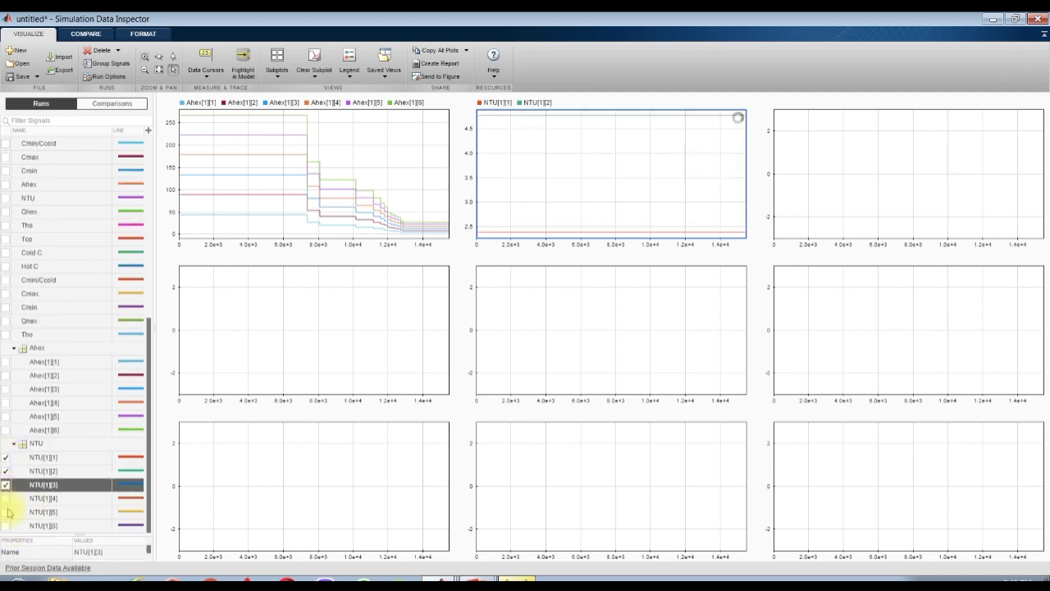
{"action": "left_click", "coordinate": [6, 498]}
{"action": "left_click", "coordinate": [6, 512]}
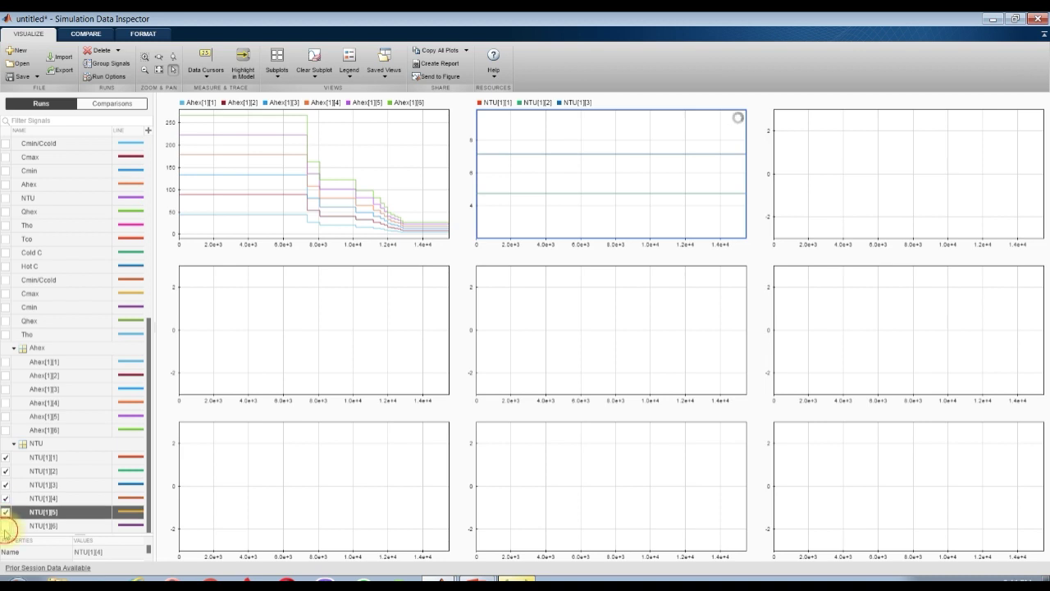
{"action": "left_click", "coordinate": [5, 525]}
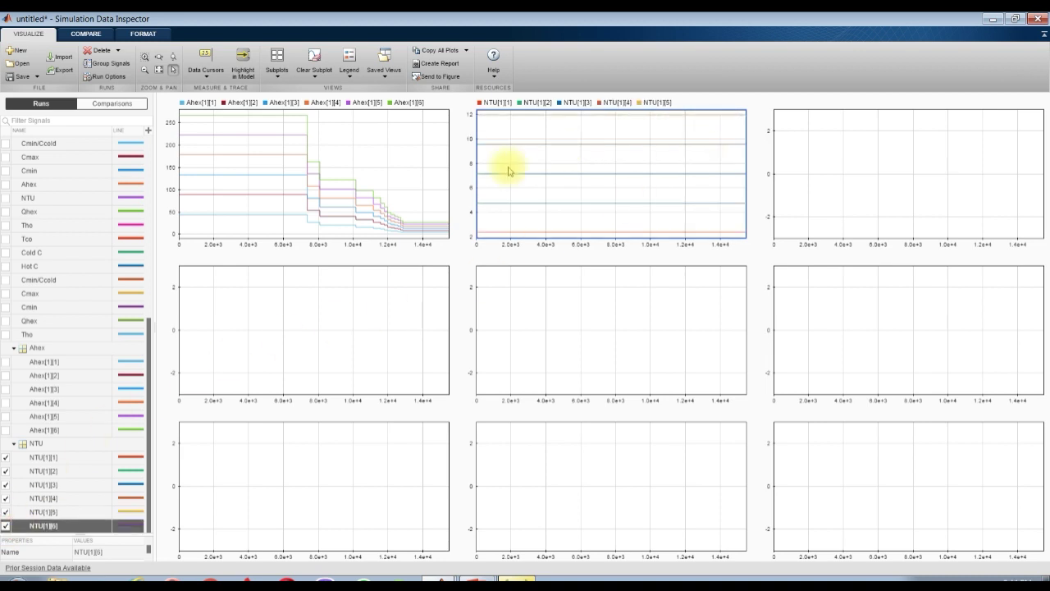
{"action": "left_click", "coordinate": [843, 156]}
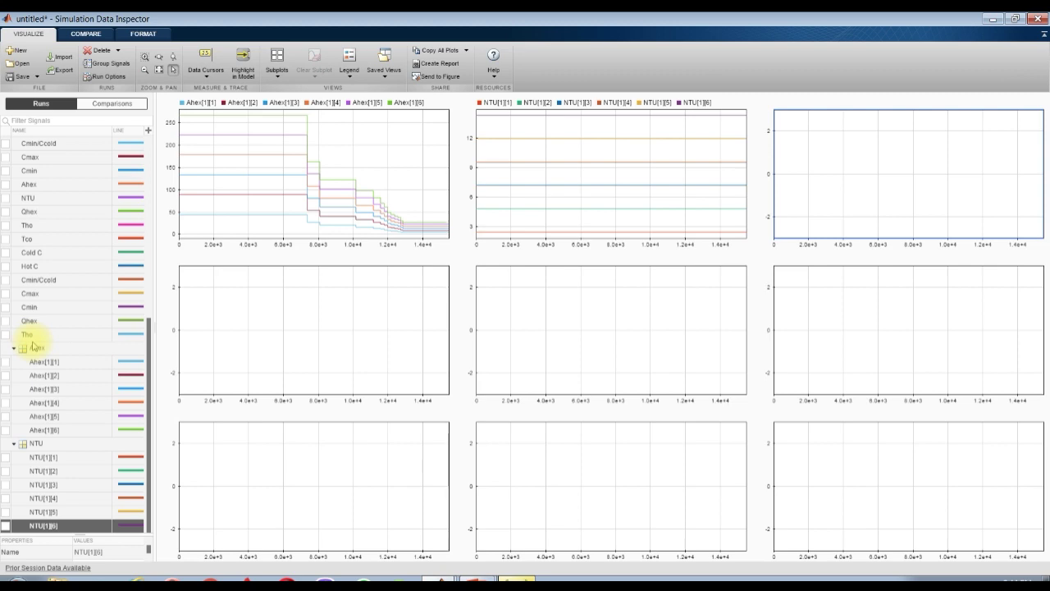
Switch to the Simulink model and show the outlet temperature and thermal power displays of the 4: Shell & Tube HEX subsystem.
{"action": "left_click", "coordinate": [431, 578]}
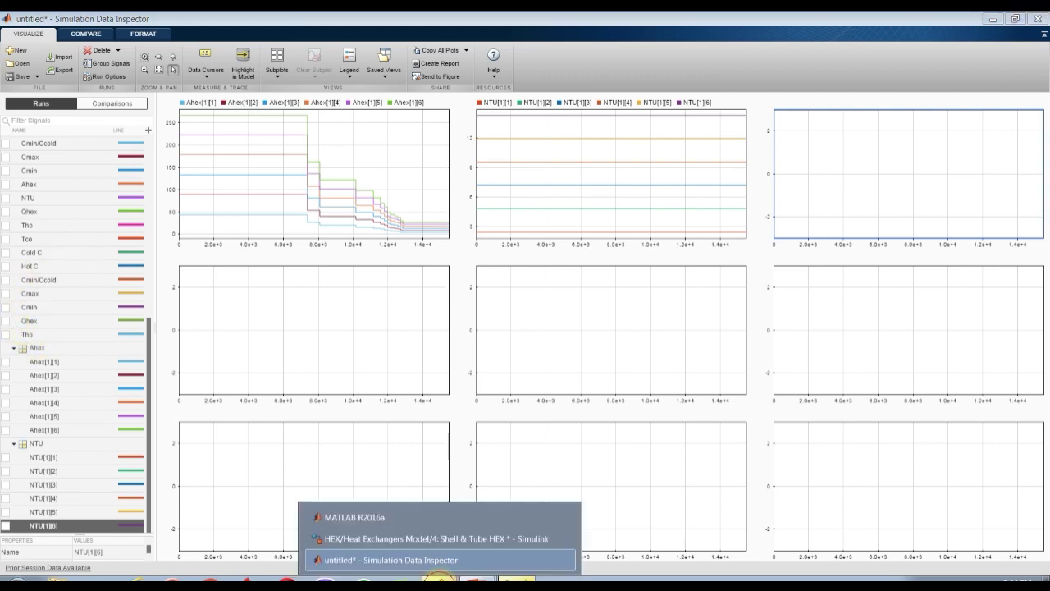
{"action": "left_click", "coordinate": [403, 534]}
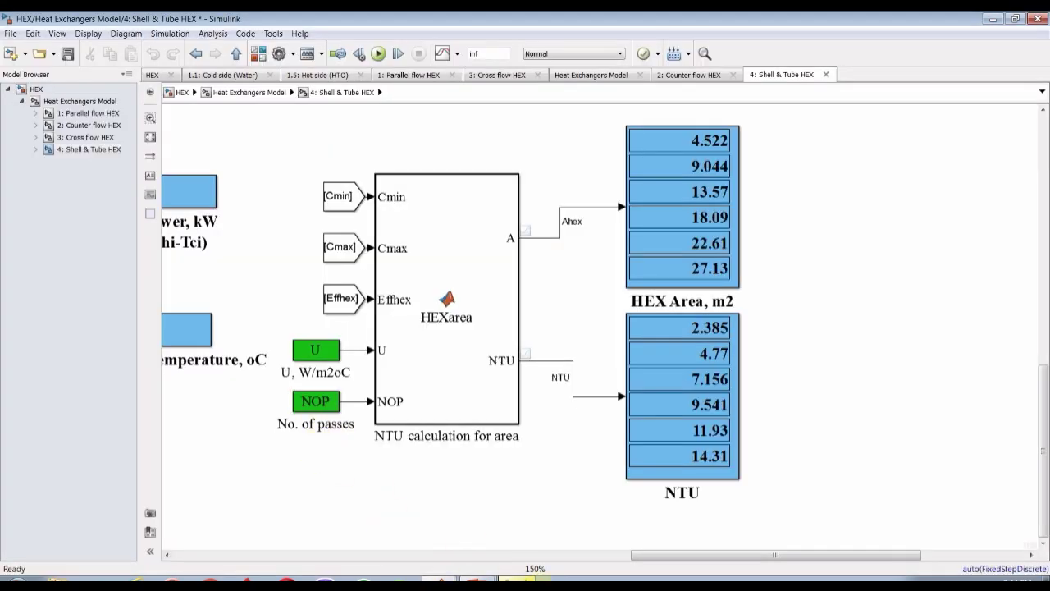
{"action": "left_click_drag", "start_coordinate": [648, 557], "coordinate": [421, 555]}
{"action": "scroll", "coordinate": [364, 329], "scroll_direction": "down", "scroll_amount": 3}
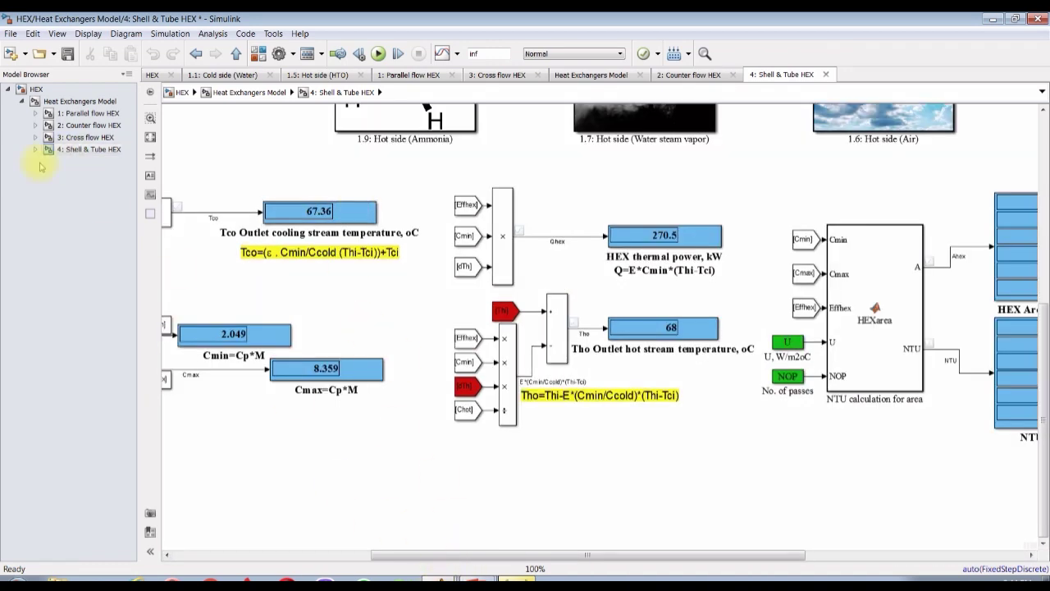
Open the 4: Shell & Tube HEX block parameters from the Heat Exchangers Model level, and move the dialog clear of the displays in the subsystem view.
{"action": "left_click", "coordinate": [79, 101]}
{"action": "double_click", "coordinate": [534, 304]}
{"action": "left_click", "coordinate": [107, 150]}
{"action": "left_click", "coordinate": [444, 579]}
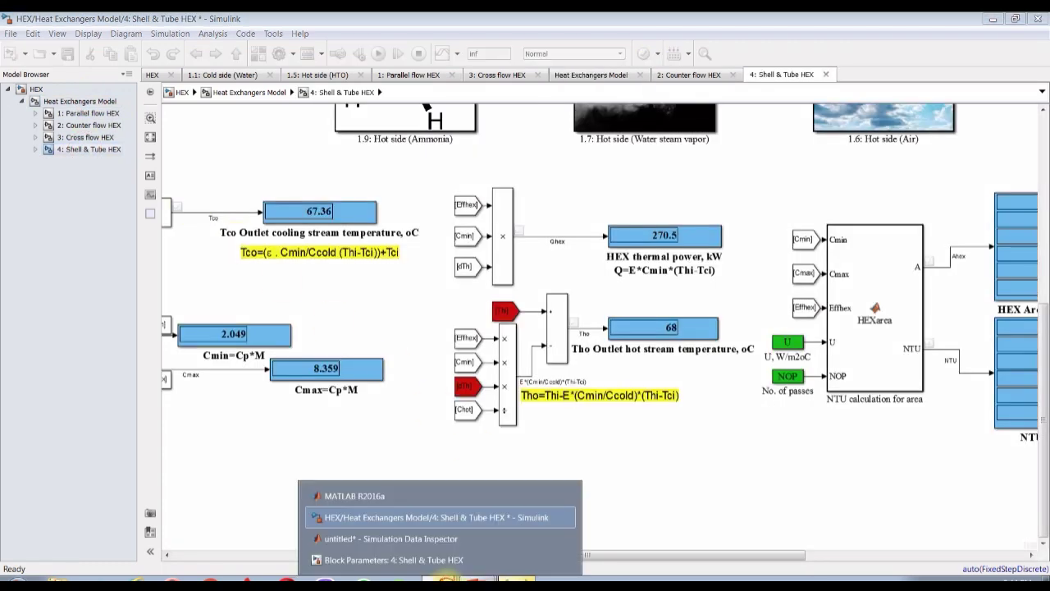
{"action": "left_click", "coordinate": [466, 559]}
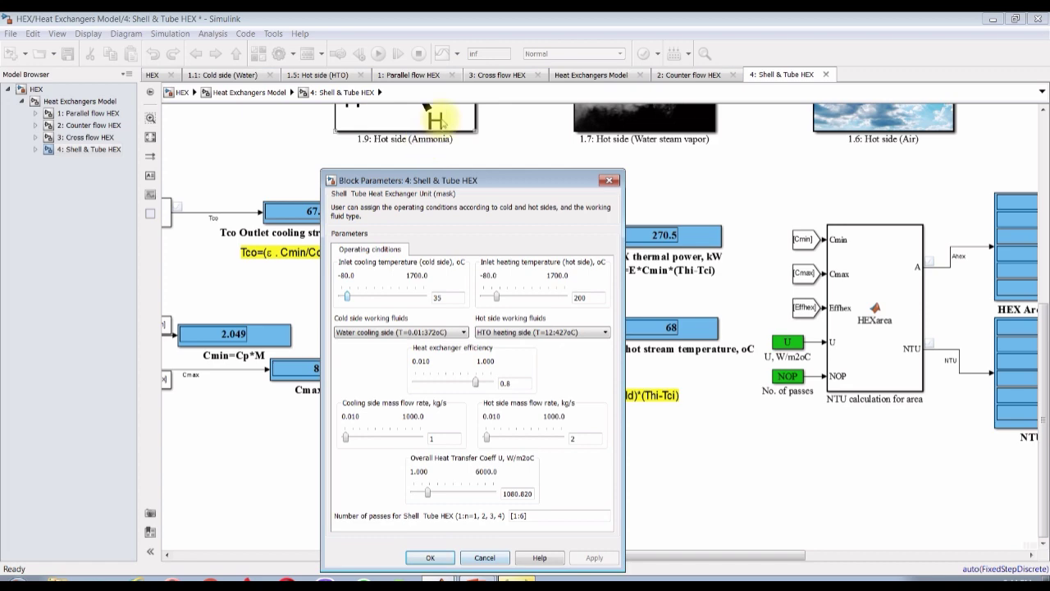
{"action": "left_click_drag", "start_coordinate": [487, 179], "coordinate": [244, 139]}
{"action": "left_click", "coordinate": [413, 19]}
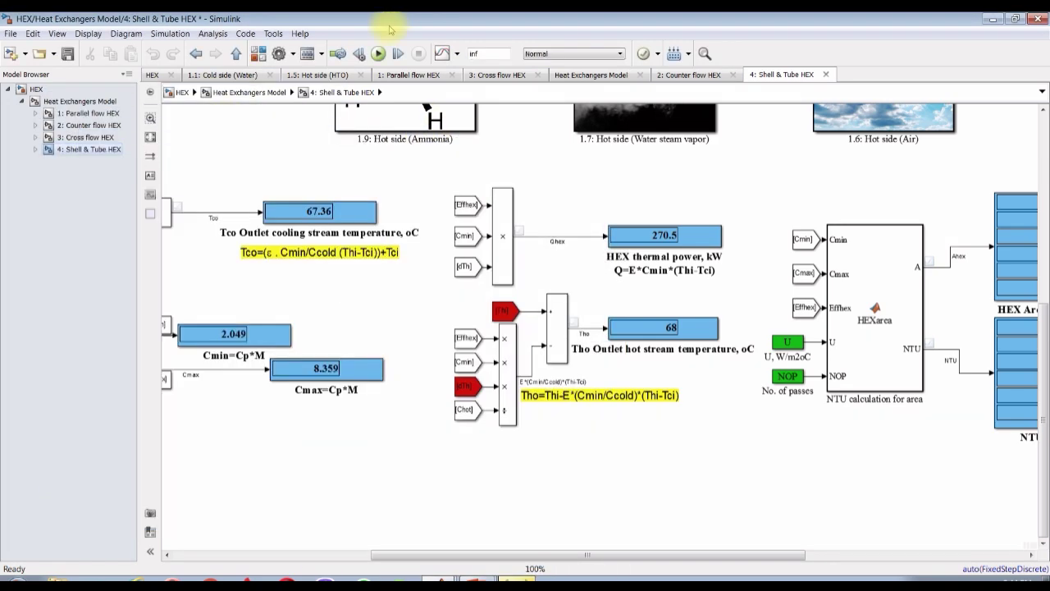
Run the simulation and reposition the block parameters dialog over the subsystem diagram.
{"action": "left_click", "coordinate": [378, 54]}
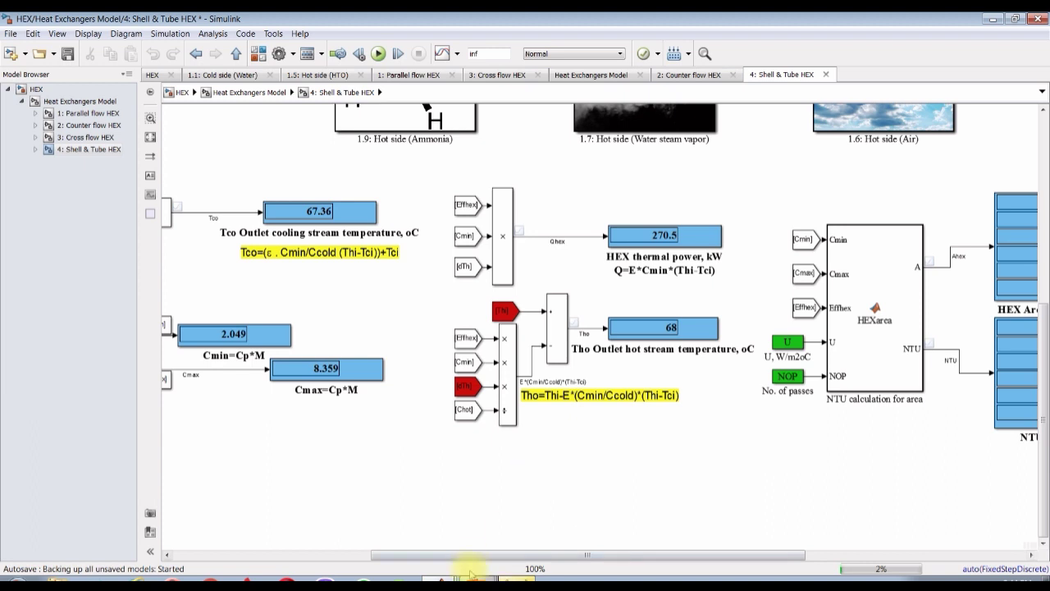
{"action": "mouse_move", "coordinate": [440, 585]}
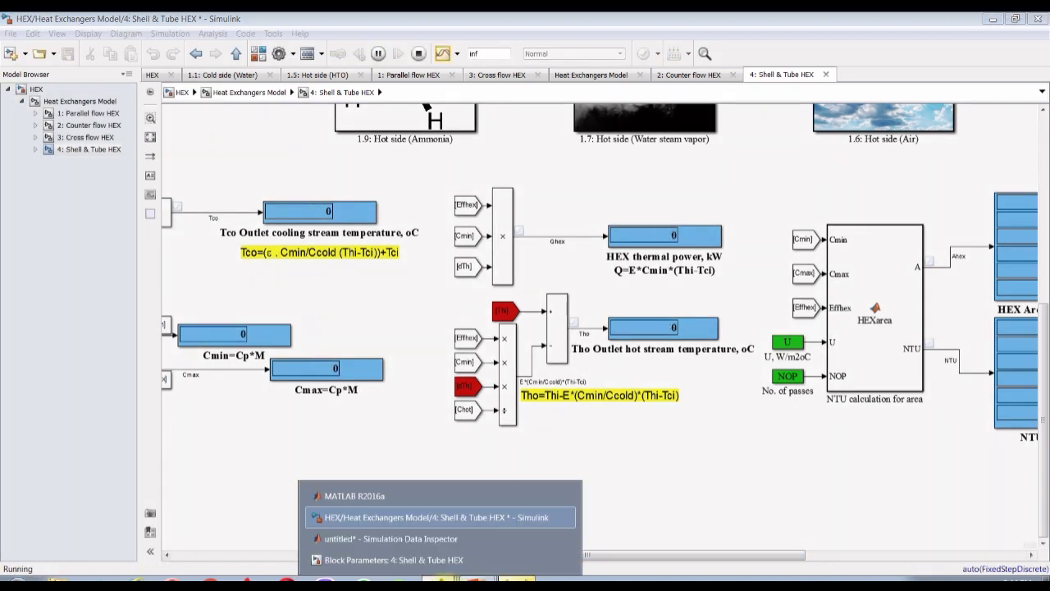
{"action": "left_click", "coordinate": [457, 566]}
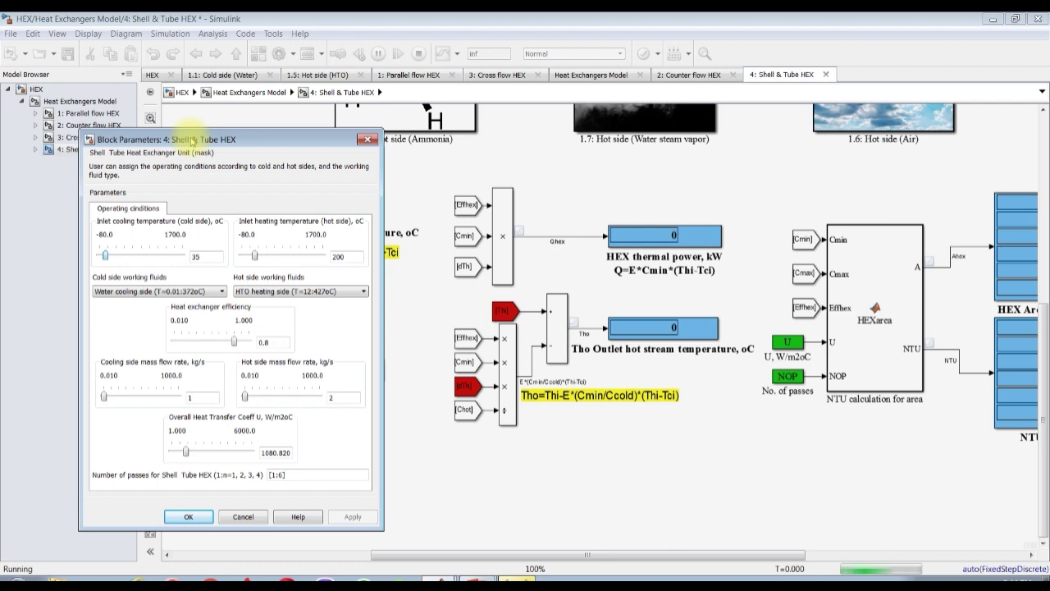
{"action": "left_click_drag", "start_coordinate": [192, 137], "coordinate": [338, 134]}
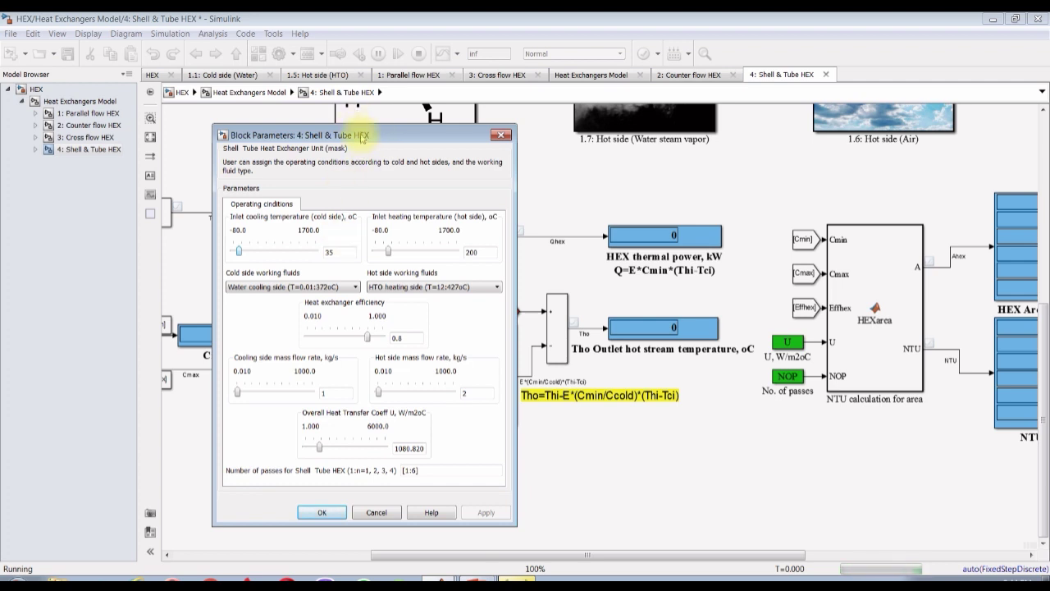
{"action": "left_click_drag", "start_coordinate": [354, 134], "coordinate": [790, 144]}
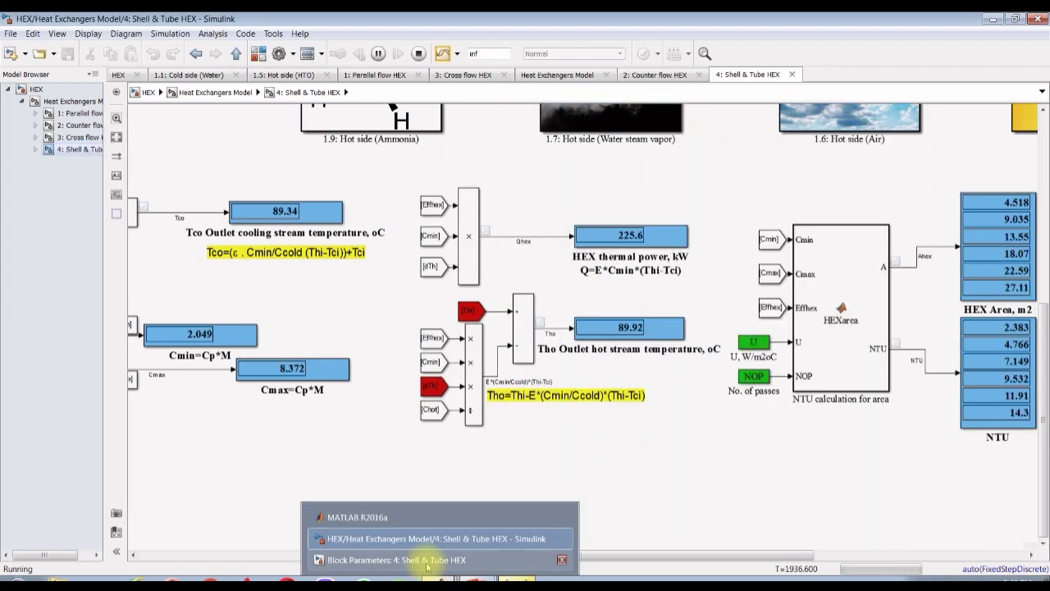
Raise the inlet cooling temperature in stages to 115.800, 133.600 and 151.400 oC during the run, keeping the result displays in view.
{"action": "left_click", "coordinate": [426, 561]}
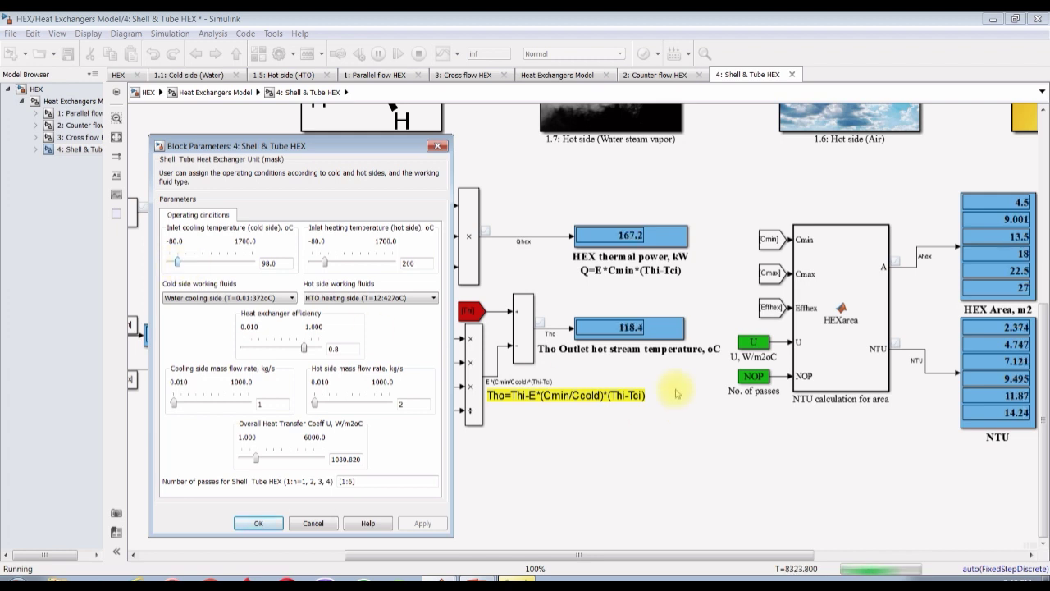
{"action": "left_click_drag", "start_coordinate": [177, 262], "coordinate": [179, 261]}
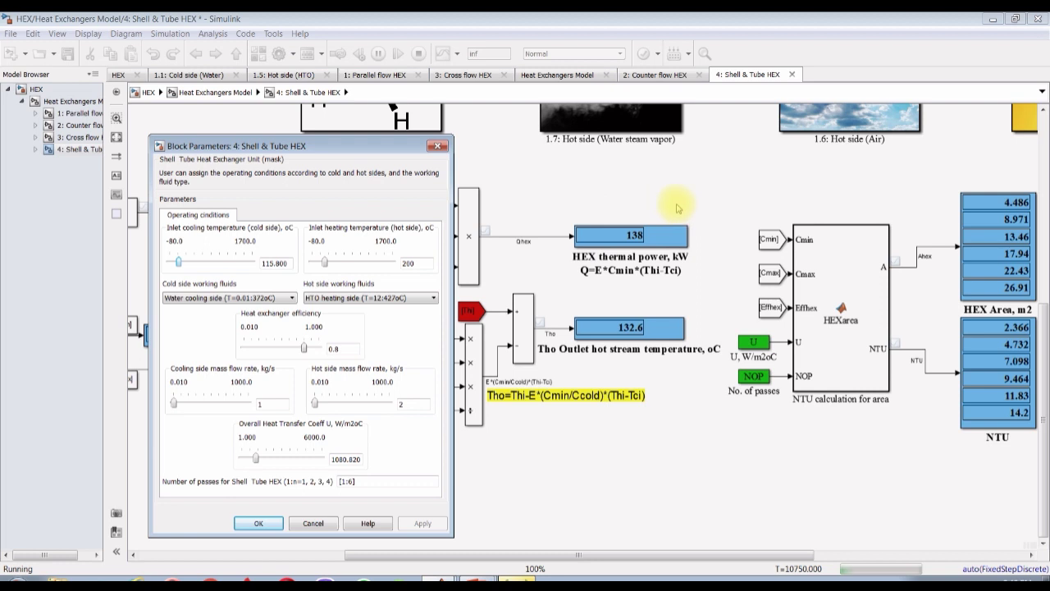
{"action": "left_click", "coordinate": [224, 262]}
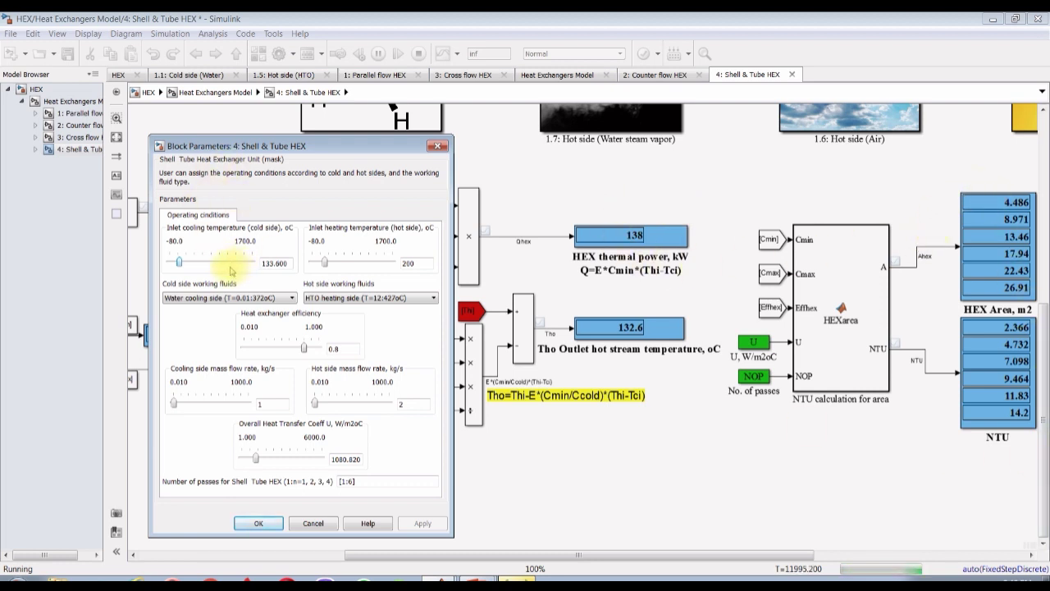
{"action": "left_click_drag", "start_coordinate": [264, 147], "coordinate": [605, 142]}
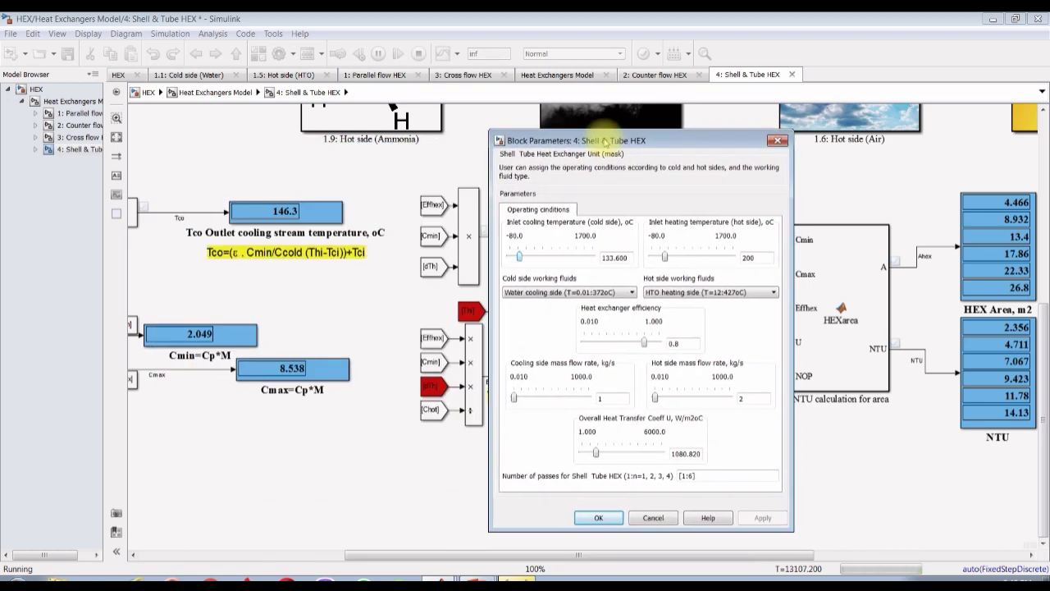
{"action": "left_click", "coordinate": [565, 256]}
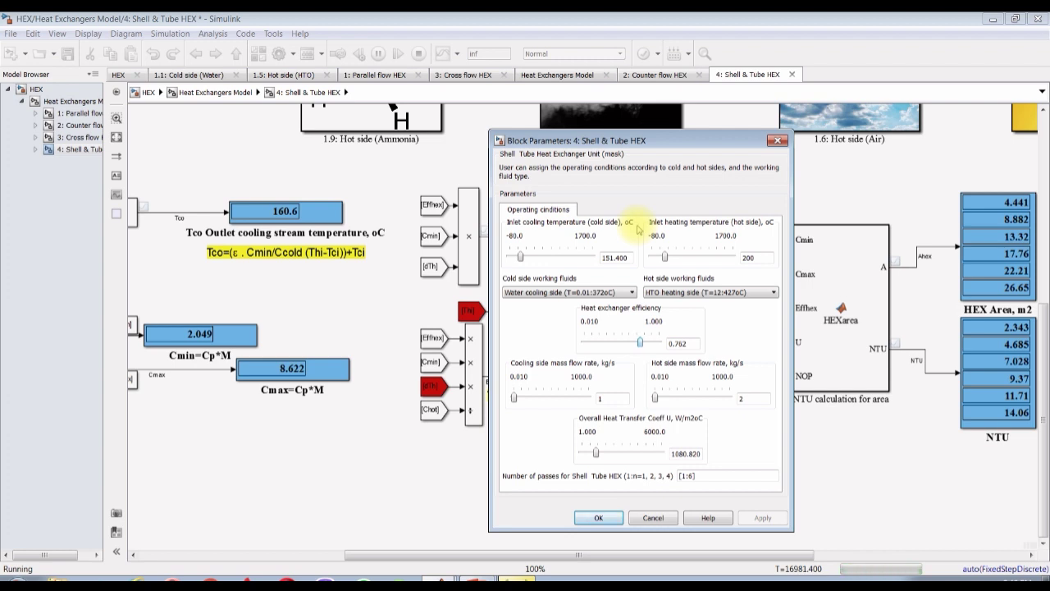
Lower the heat exchanger efficiency in stages to 0.564 during the run, with the dialog moved clear of the power and temperature displays.
{"action": "left_click", "coordinate": [628, 342]}
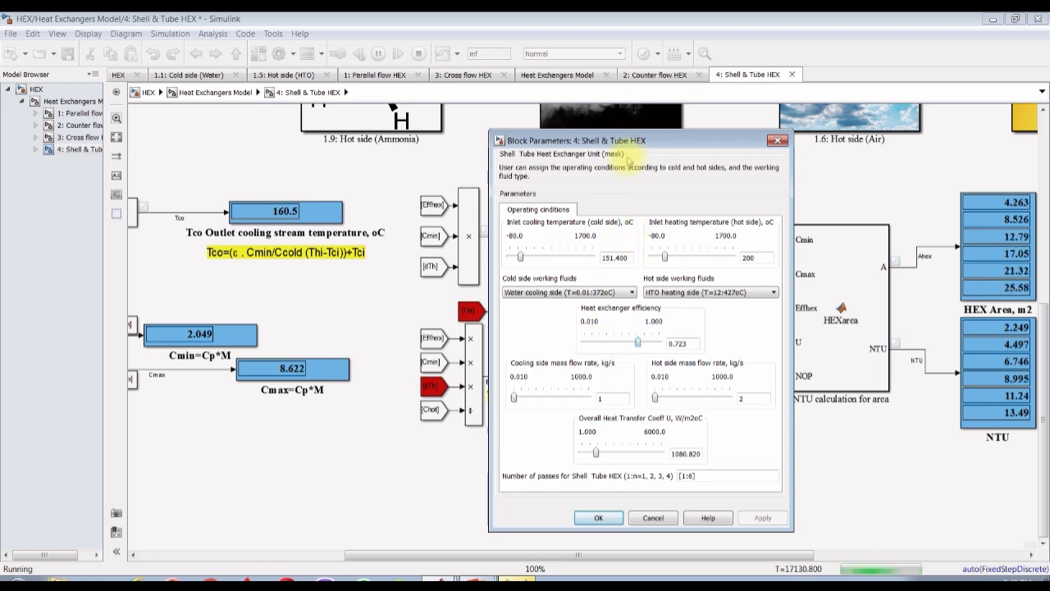
{"action": "left_click_drag", "start_coordinate": [629, 144], "coordinate": [306, 106]}
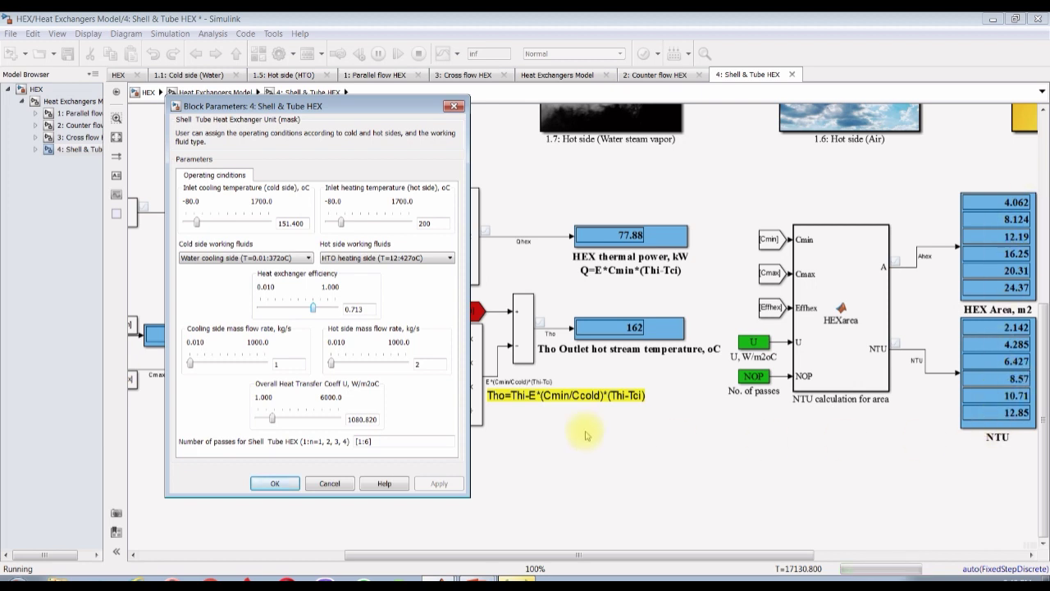
{"action": "key", "text": "Left"}
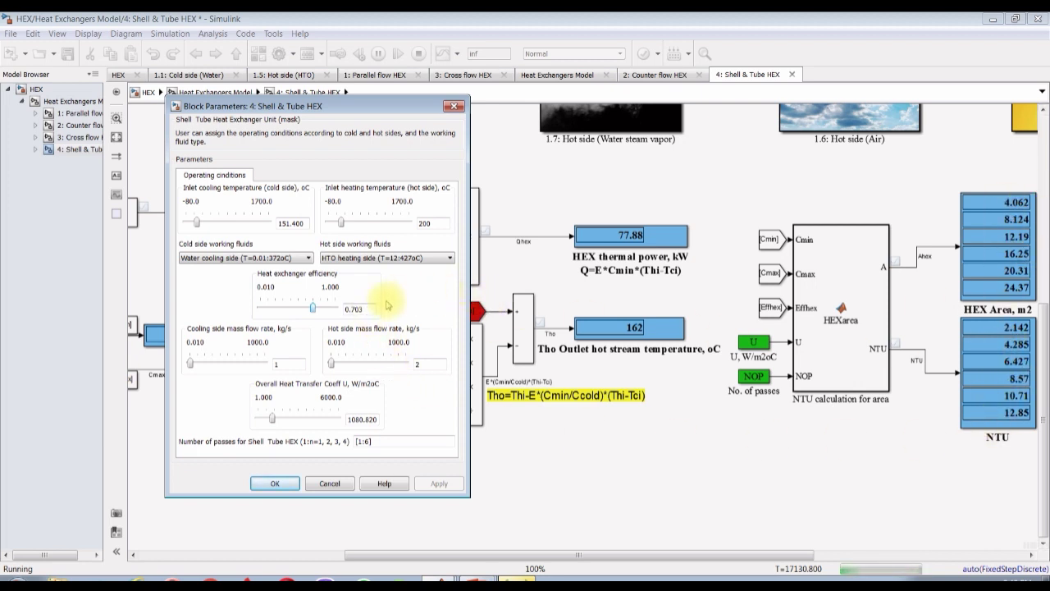
{"action": "key", "text": "Left"}
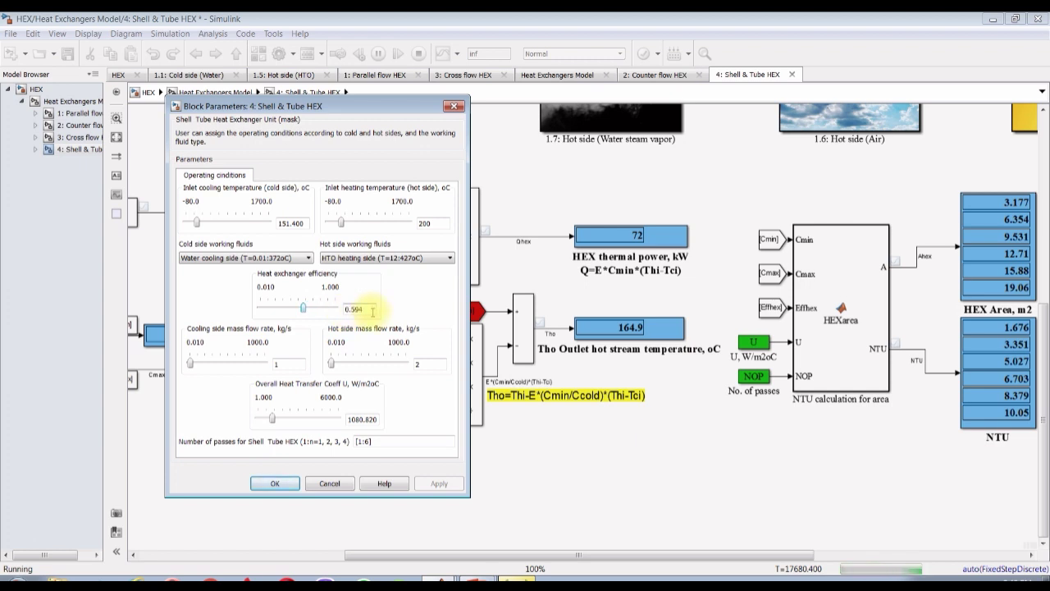
{"action": "key", "text": "Left"}
{"action": "key", "text": "Left"}
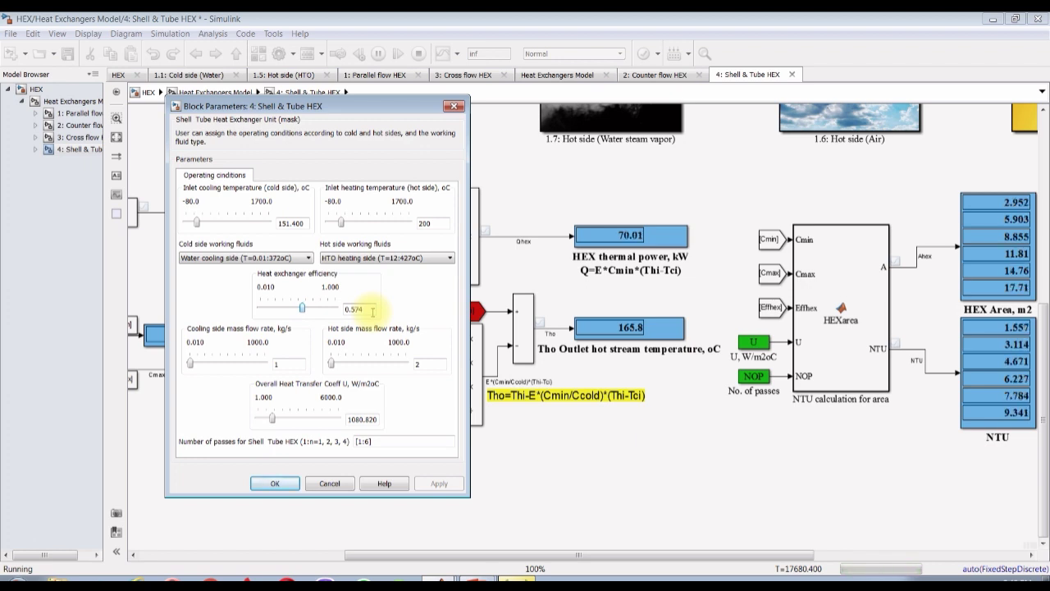
{"action": "key", "text": "Left"}
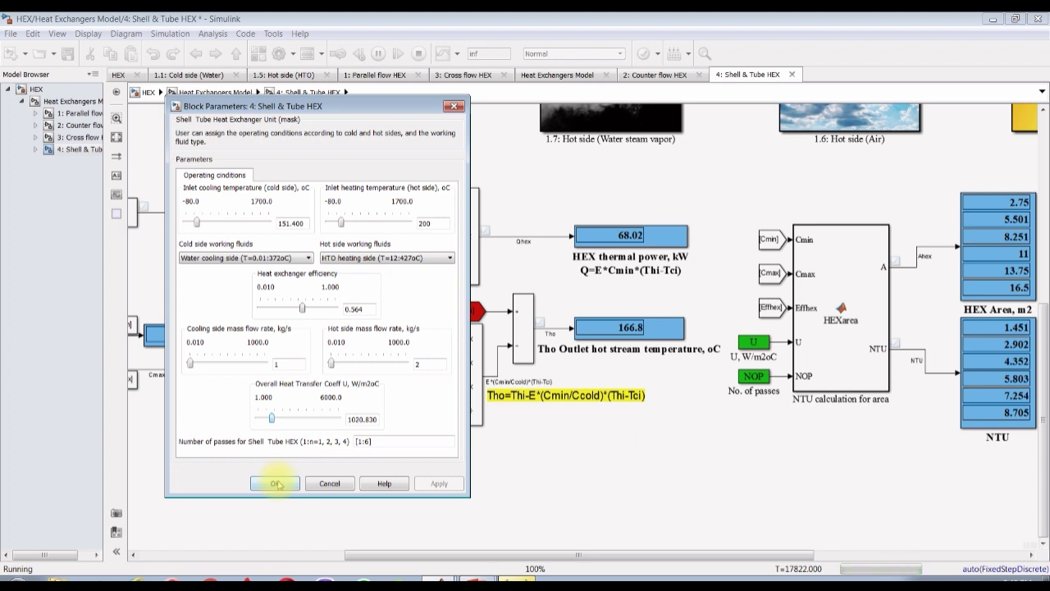
Accept the 4: Shell & Tube HEX block parameters and stop the running simulation.
{"action": "left_click", "coordinate": [276, 483]}
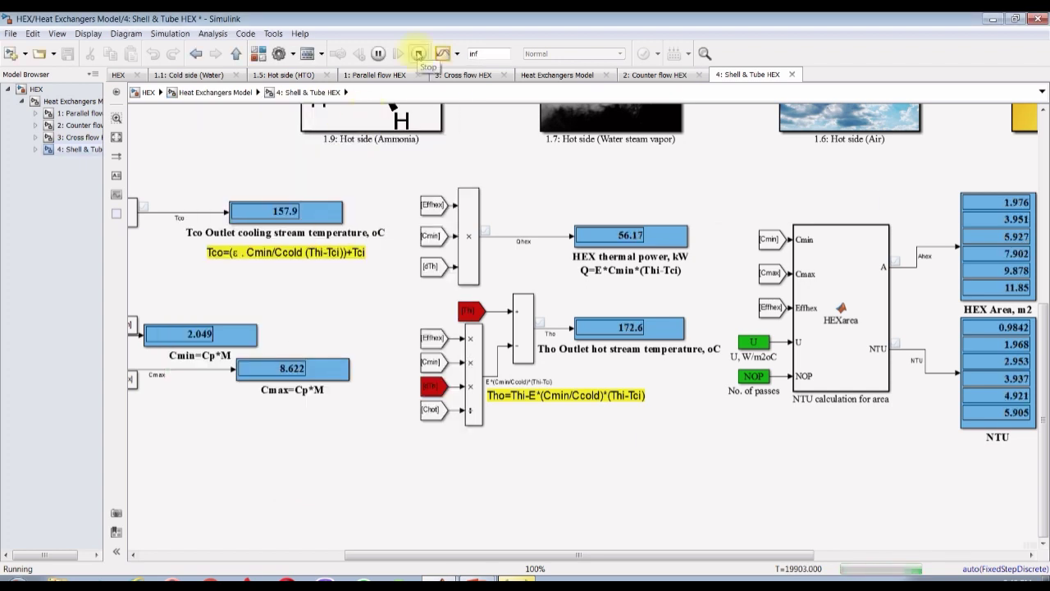
{"action": "left_click", "coordinate": [420, 53]}
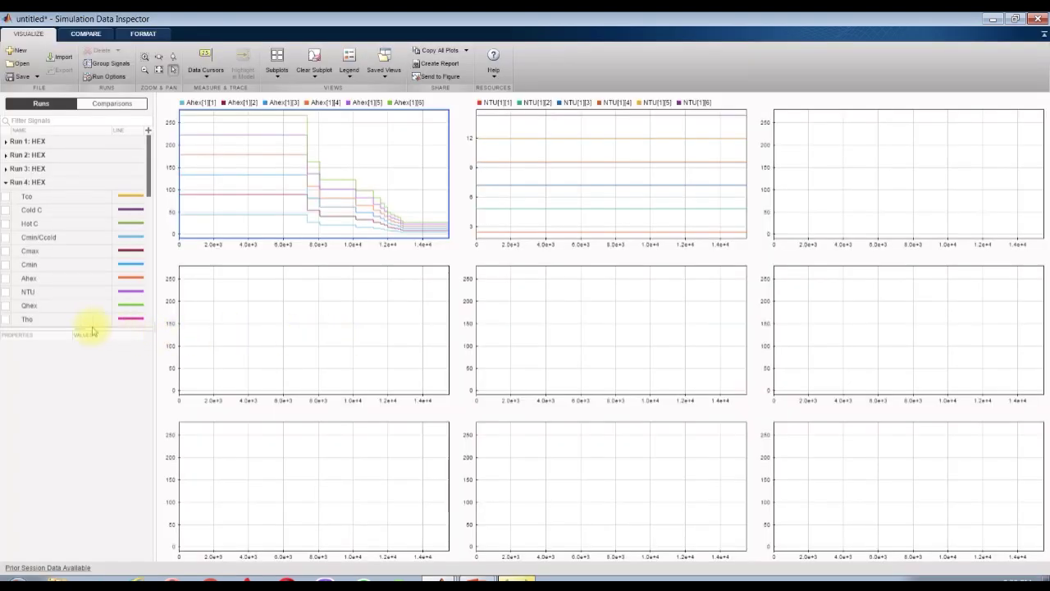
In the Simulation Data Inspector, enlarge the signal list and plot the last Tho and Tco signals together in the second row's first subplot.
{"action": "left_click_drag", "start_coordinate": [78, 328], "coordinate": [20, 558]}
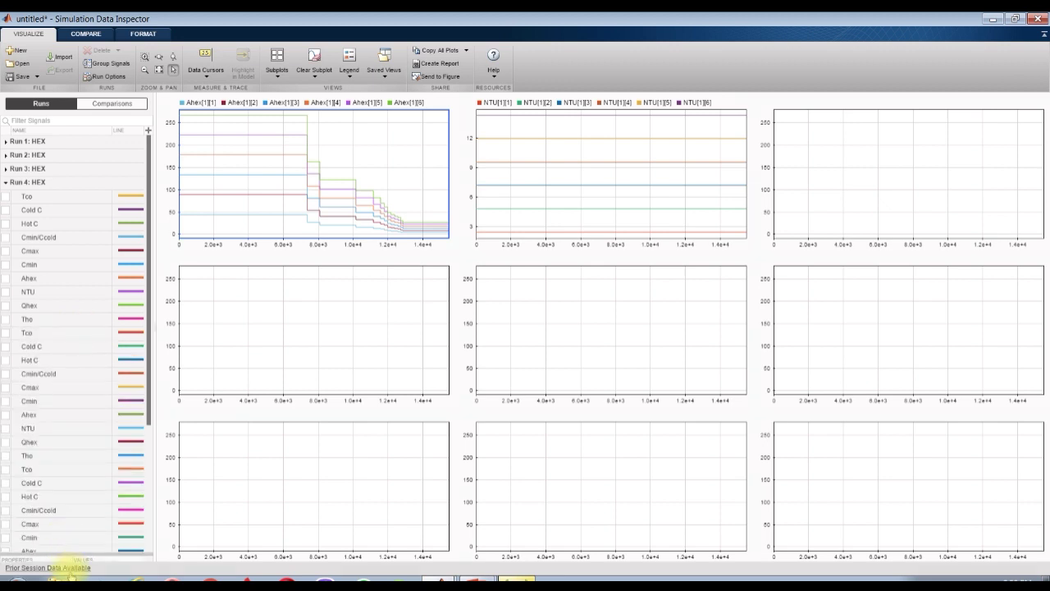
{"action": "scroll", "coordinate": [33, 368], "scroll_direction": "down", "scroll_amount": 3}
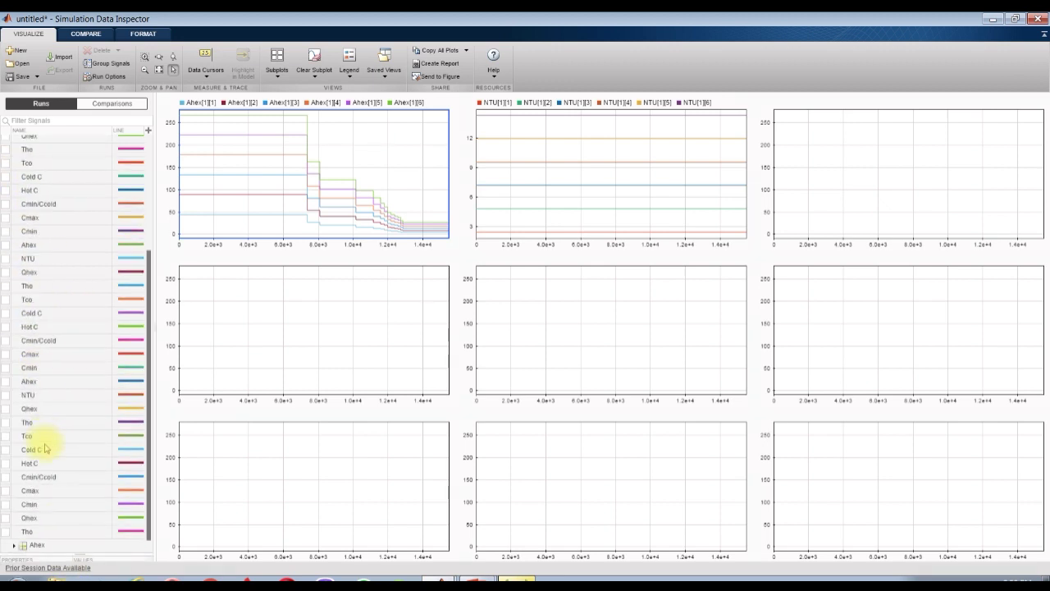
{"action": "left_click", "coordinate": [295, 296]}
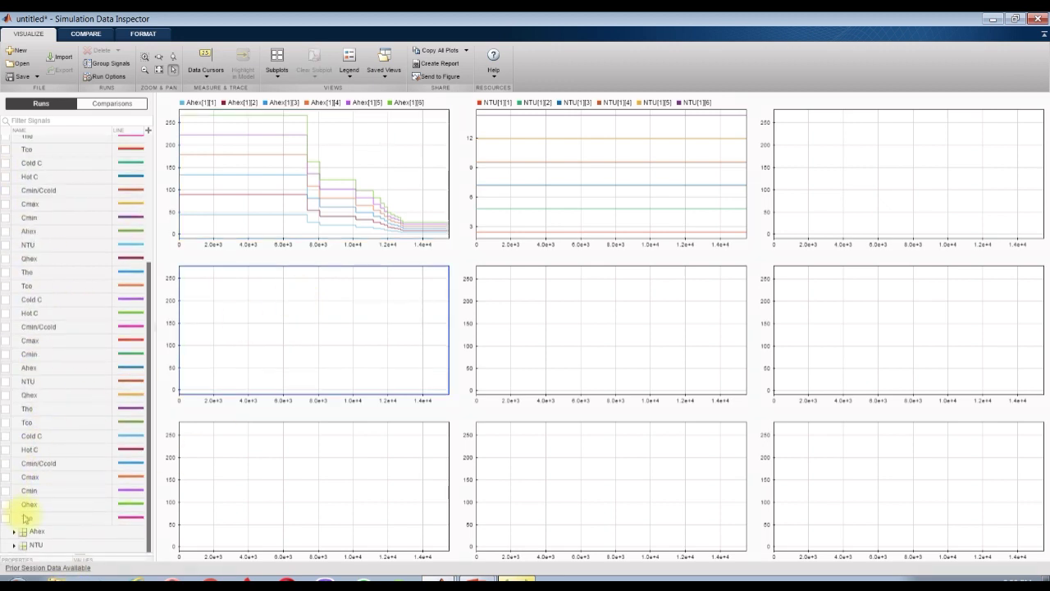
{"action": "left_click", "coordinate": [6, 518]}
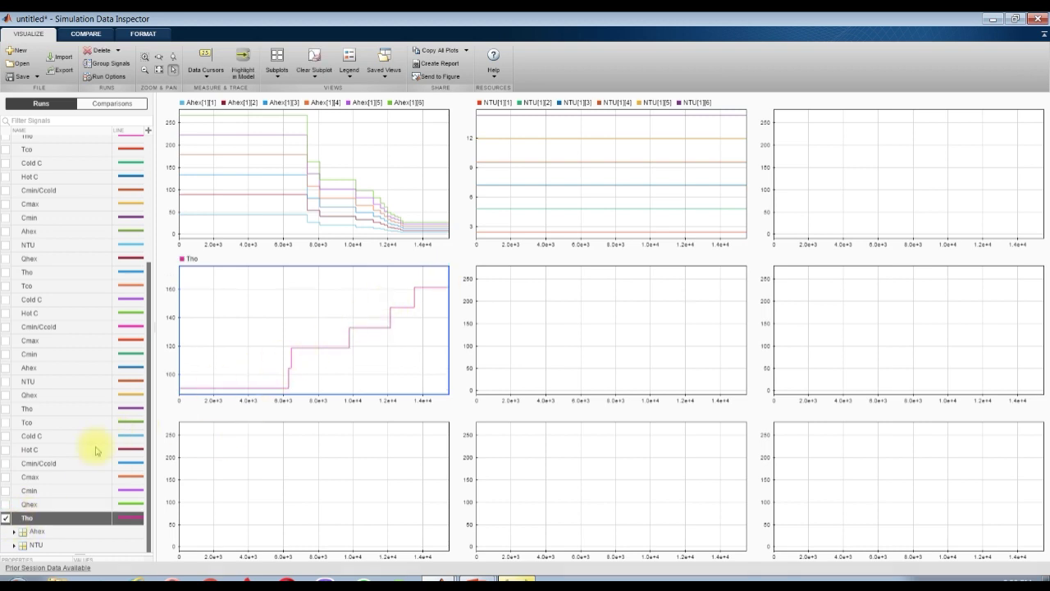
{"action": "left_click", "coordinate": [6, 422]}
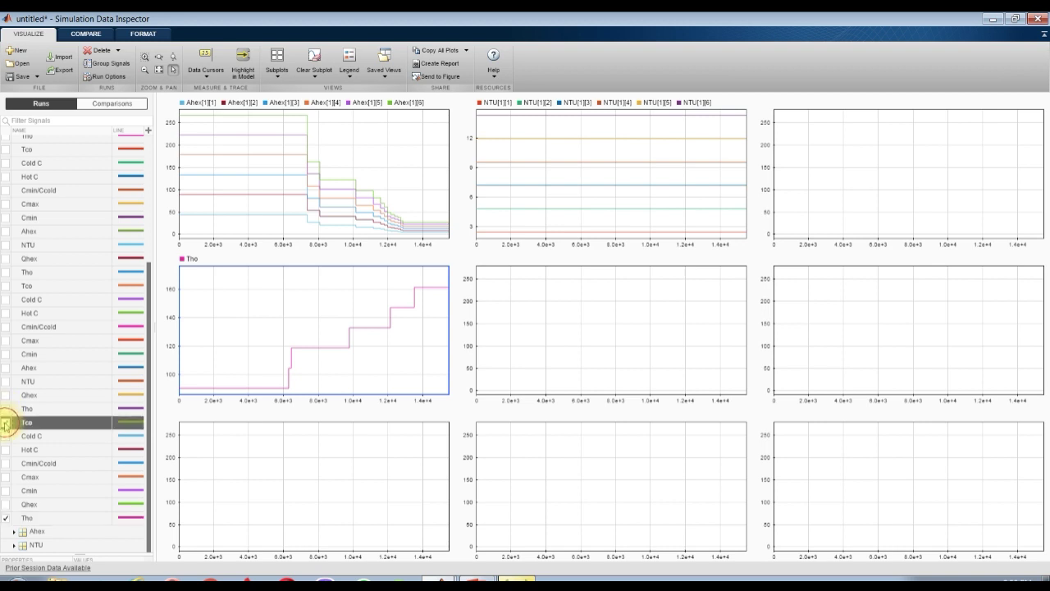
Plot the last Qhex signal in the second row's middle subplot and Cmin/Ccold in that row's third subplot.
{"action": "left_click", "coordinate": [611, 324]}
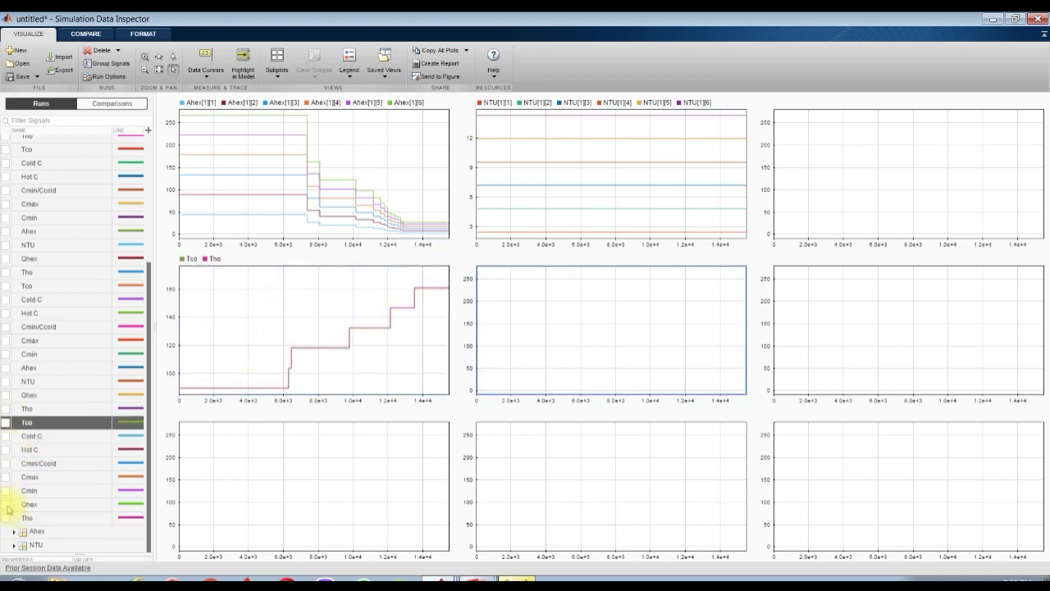
{"action": "left_click", "coordinate": [7, 504]}
{"action": "left_click", "coordinate": [852, 305]}
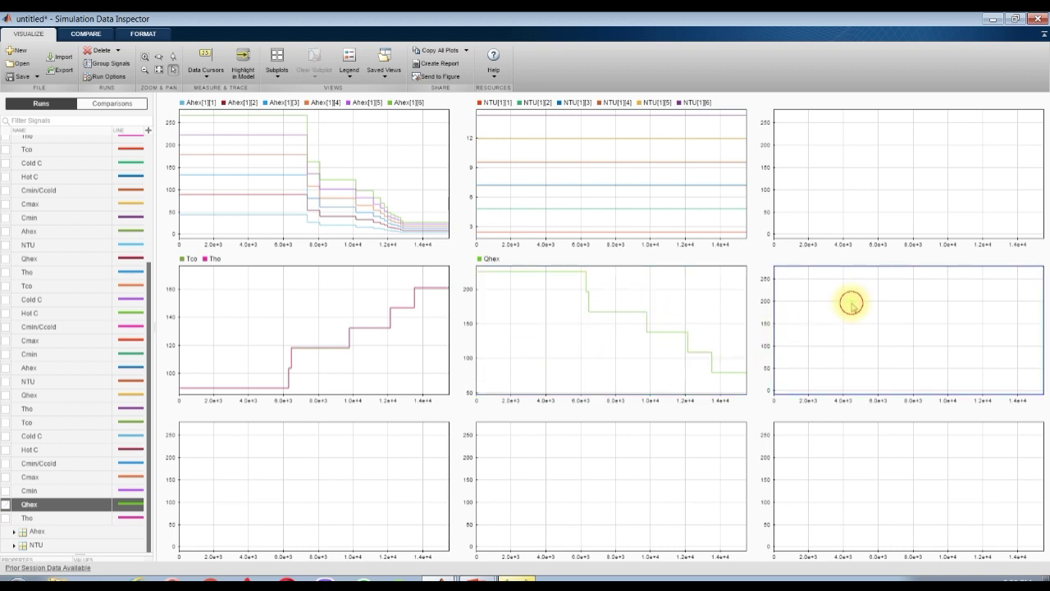
{"action": "left_click", "coordinate": [6, 463]}
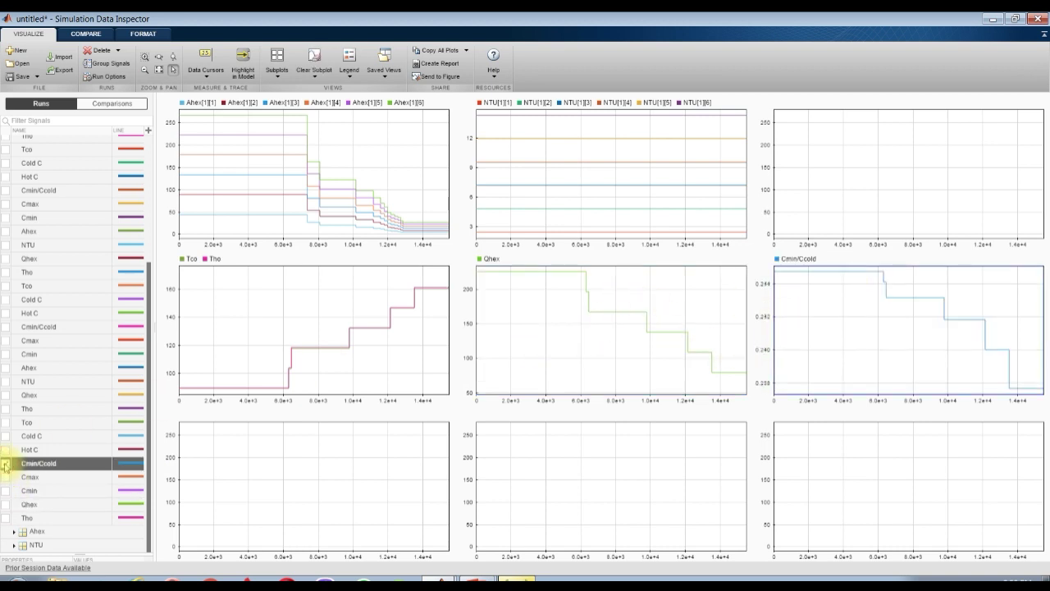
Plot the last Cmin, Cmax and Cold C signals in the first, second and third subplots of the third row.
{"action": "left_click", "coordinate": [321, 460]}
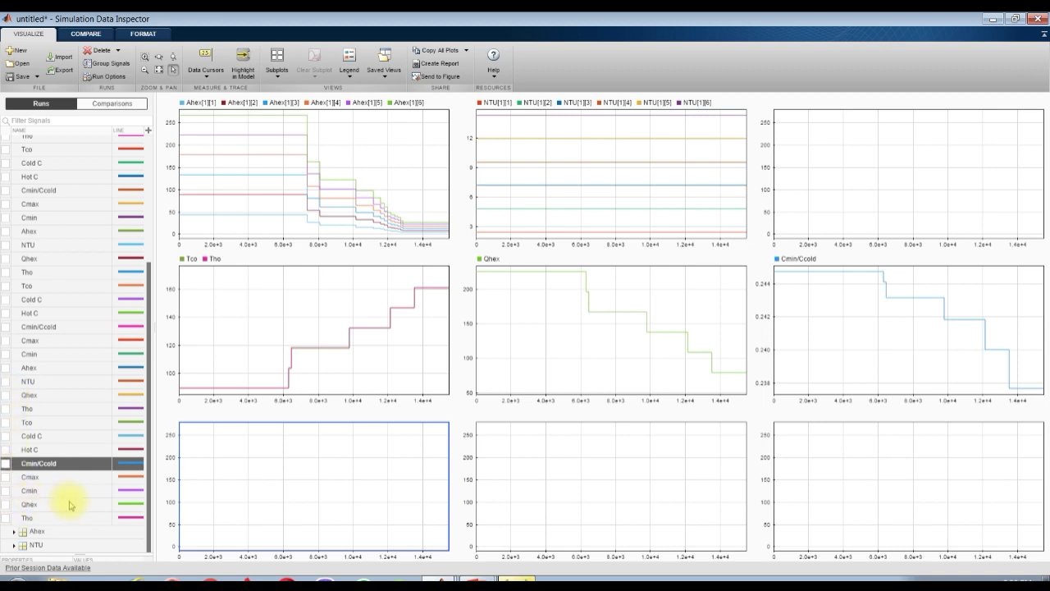
{"action": "left_click", "coordinate": [8, 491]}
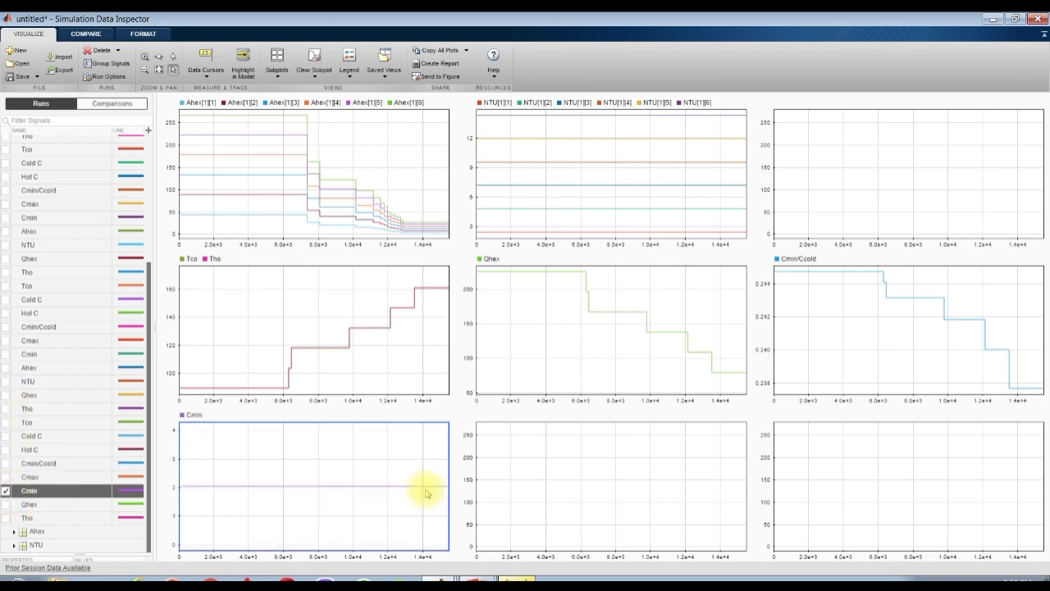
{"action": "left_click", "coordinate": [553, 481]}
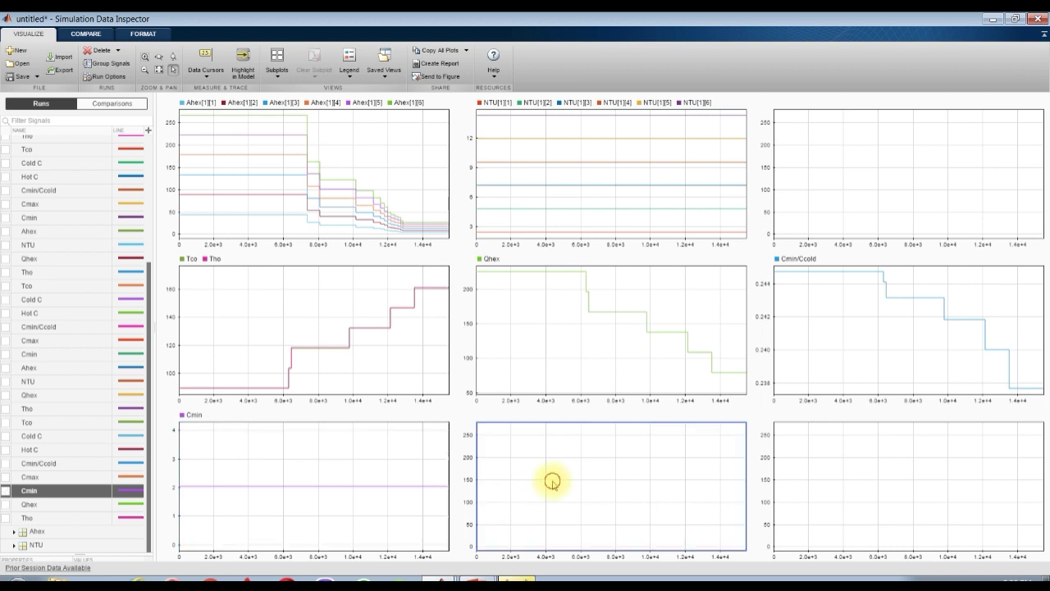
{"action": "left_click", "coordinate": [6, 477]}
{"action": "left_click", "coordinate": [882, 473]}
{"action": "left_click", "coordinate": [6, 436]}
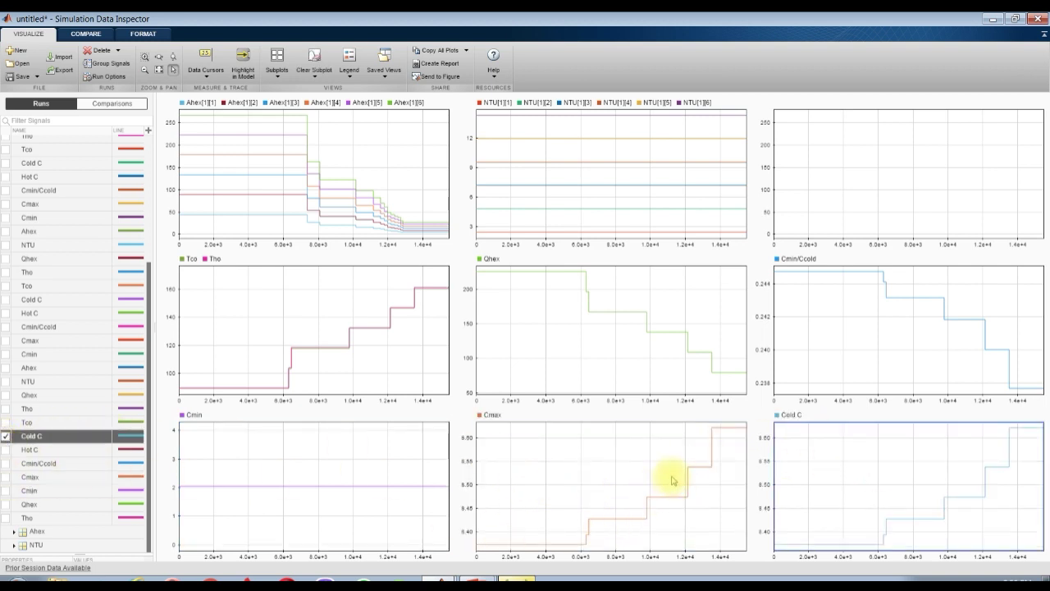